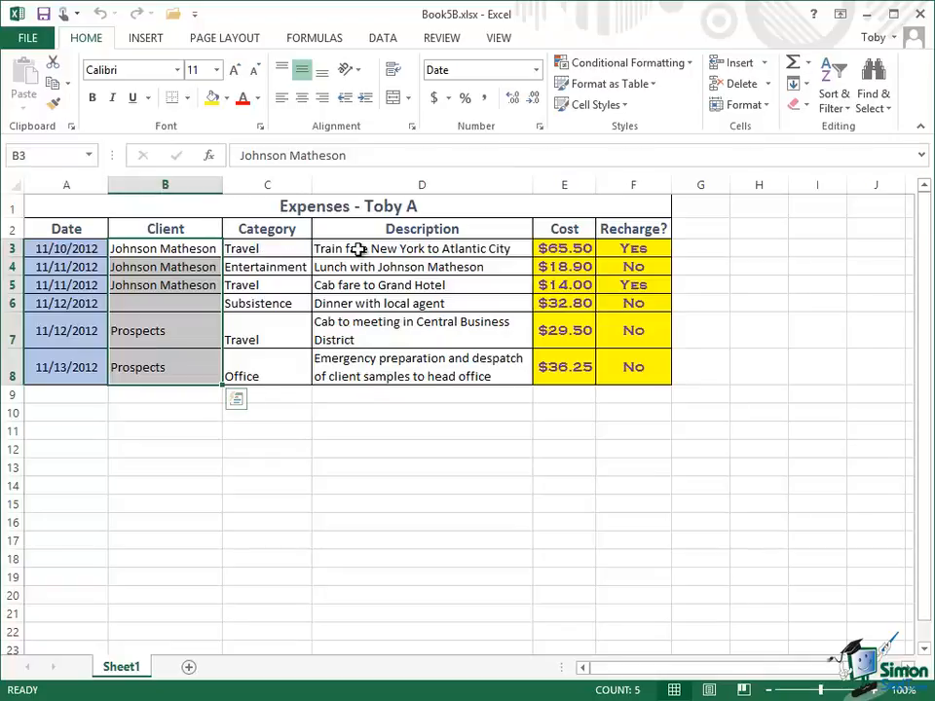
Step: Copy the descriptions in D3:D7 and paste them into D12:D16 below the expenses table
drag(358, 249, 341, 338)
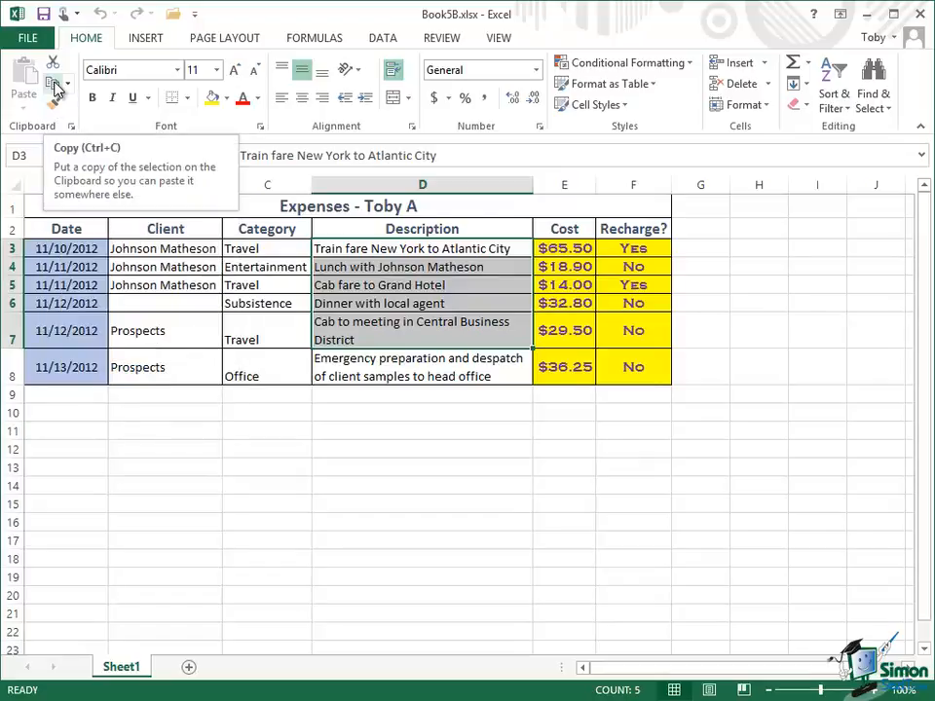
click(56, 87)
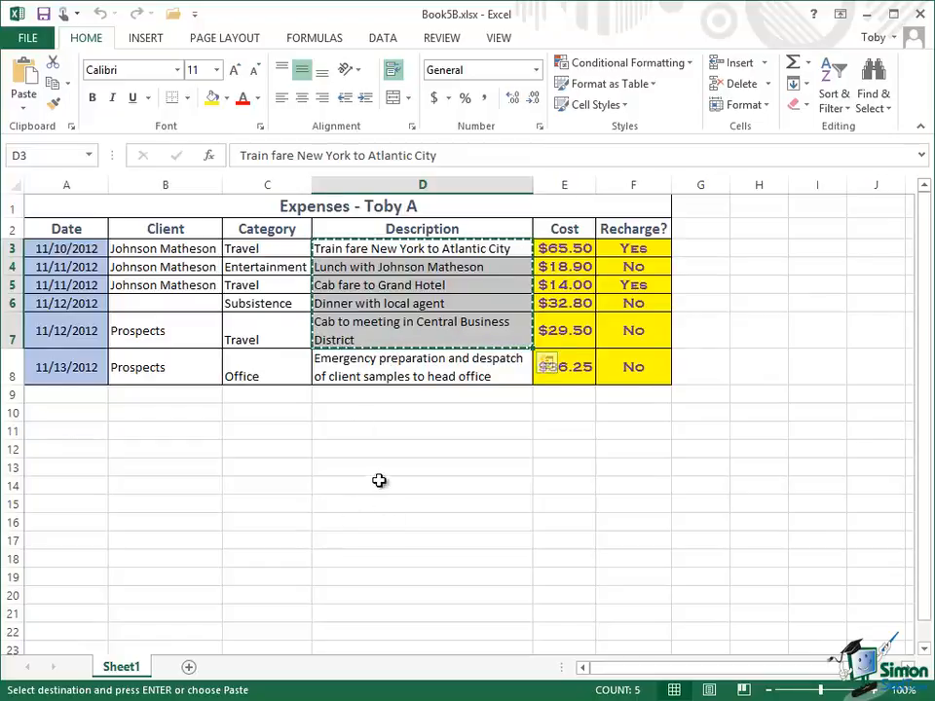
drag(367, 448, 361, 535)
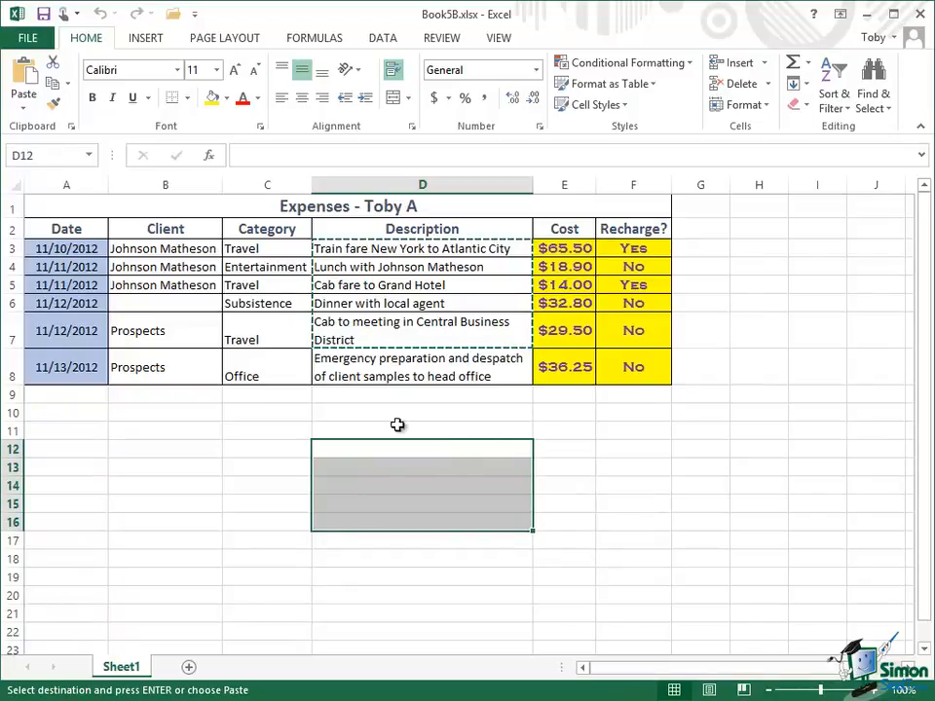
click(26, 70)
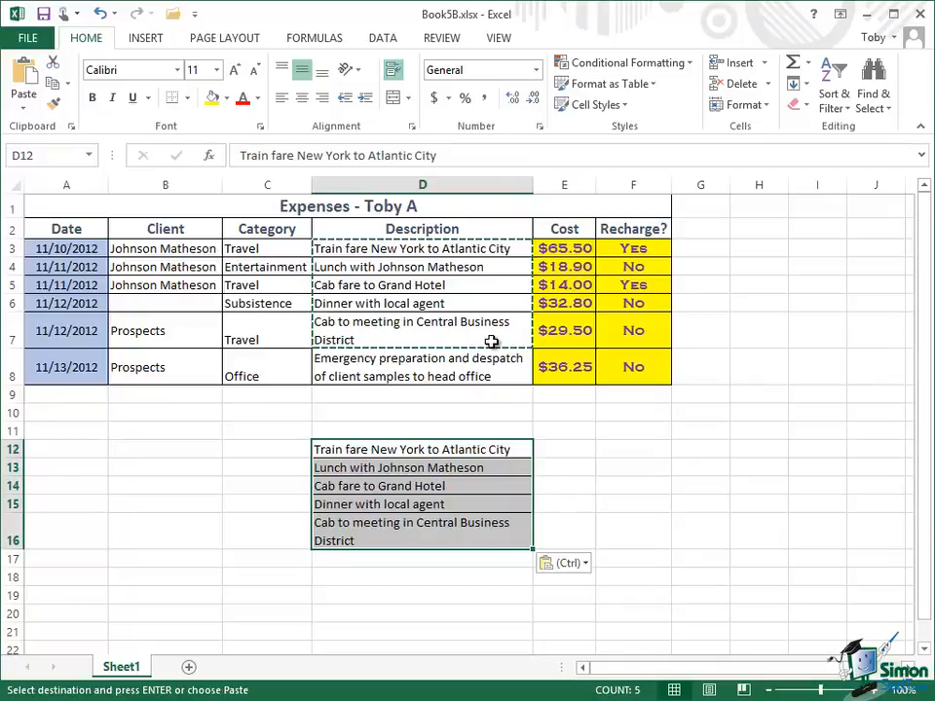
Step: Paste the copied descriptions again into the Cost column starting at E12, and review the pasted rows
click(565, 451)
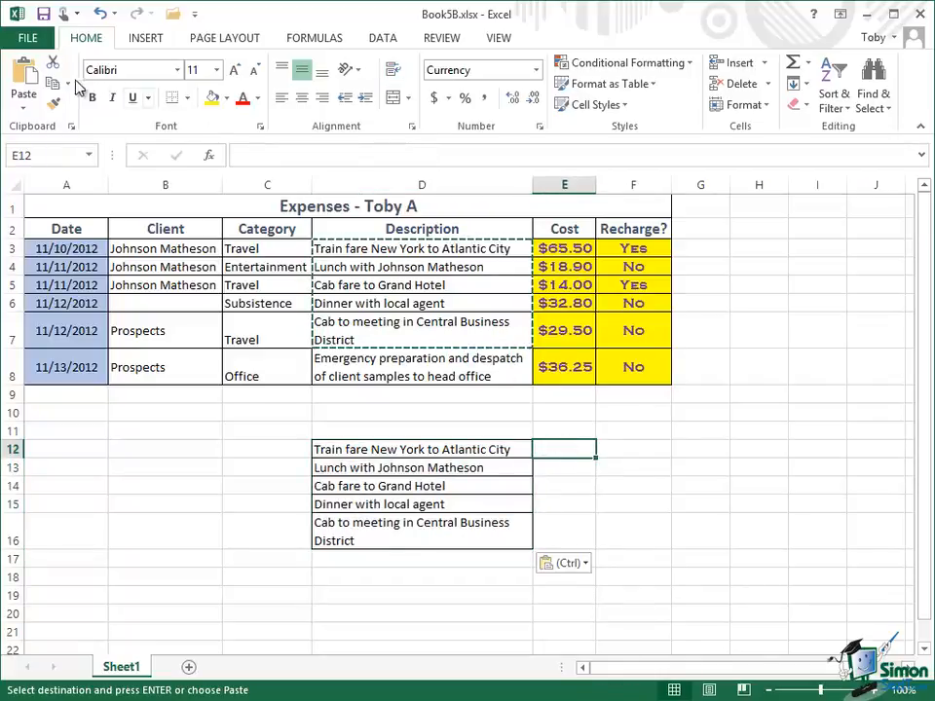
click(22, 79)
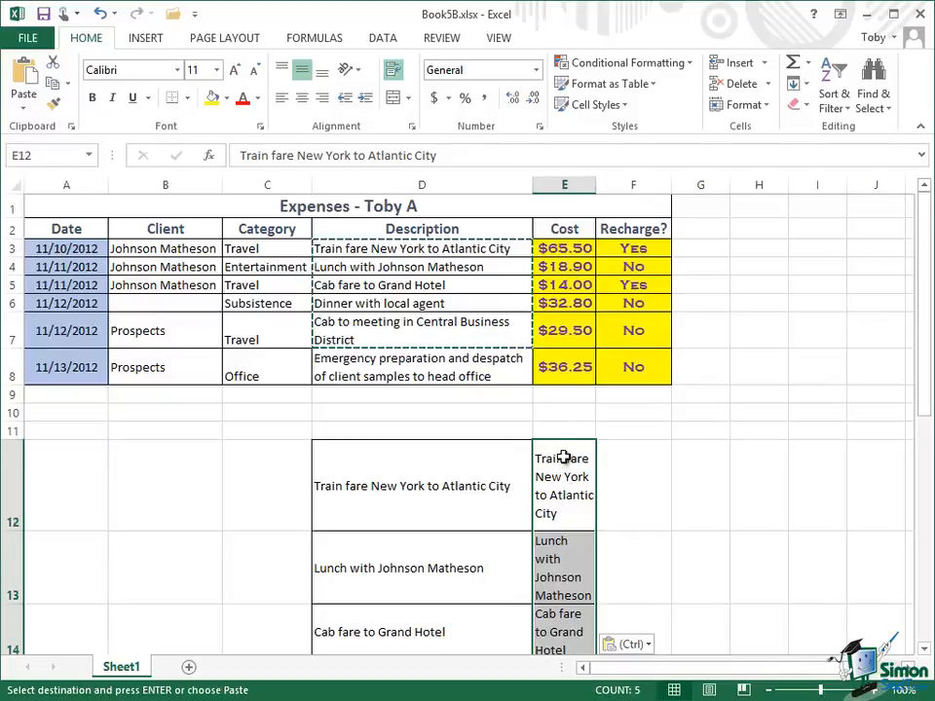
drag(924, 651, 924, 652)
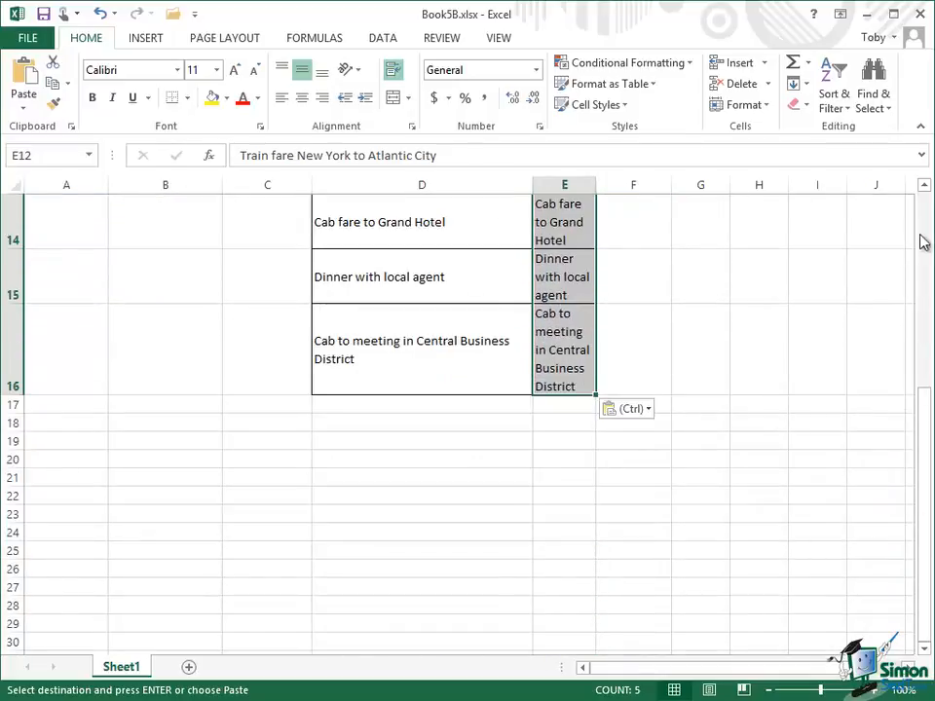
click(924, 186)
click(924, 186)
click(925, 186)
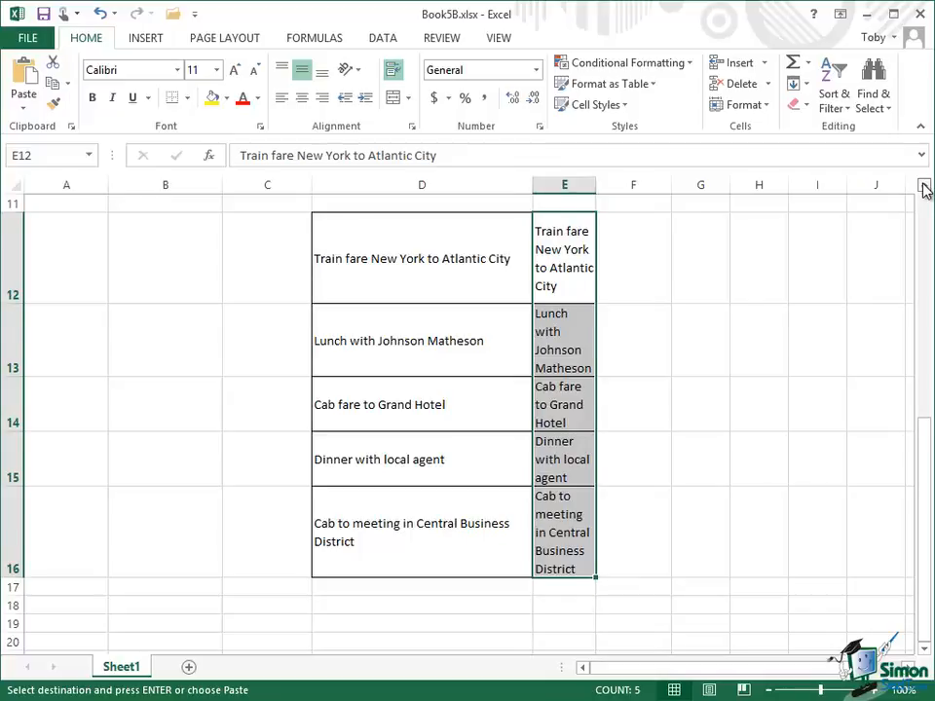
click(923, 187)
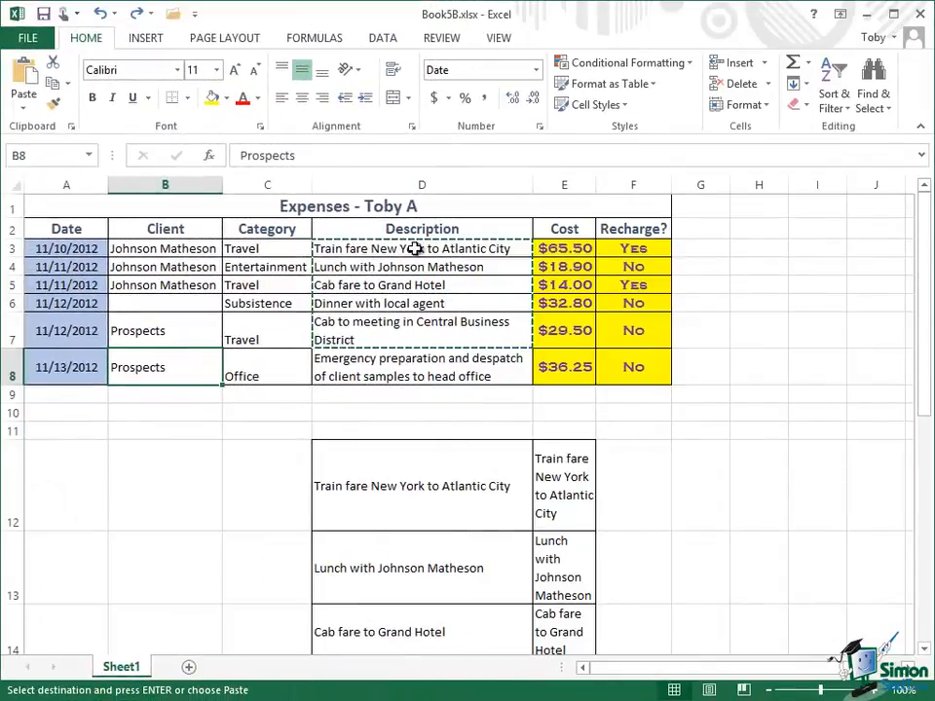
Step: Cut the descriptions in D3:D7, paste them starting at B12, and check the moved cells
drag(415, 249, 410, 351)
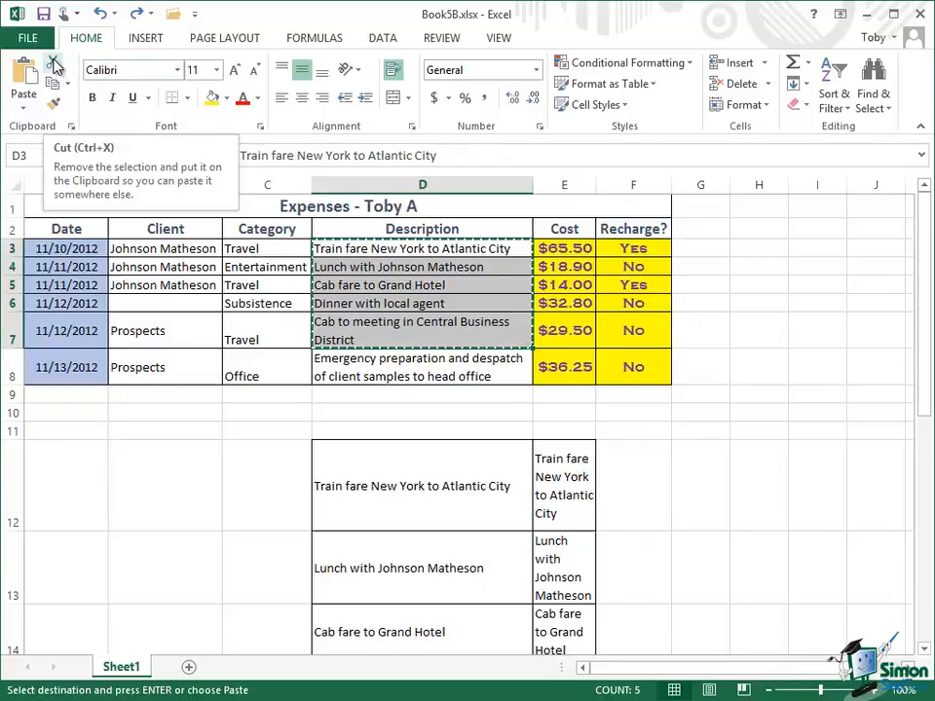
click(54, 65)
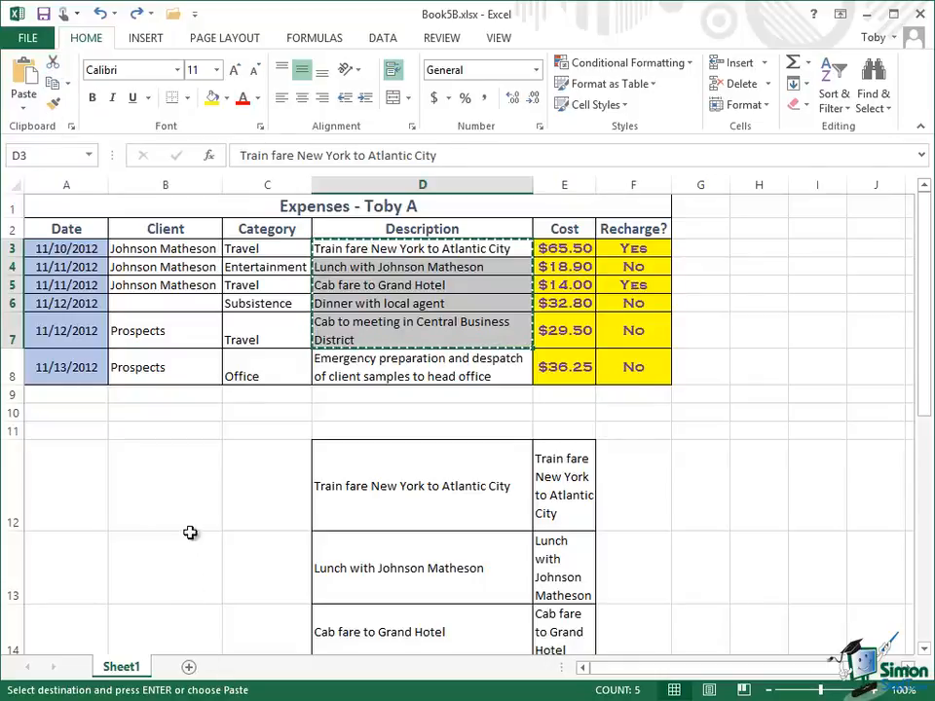
click(162, 465)
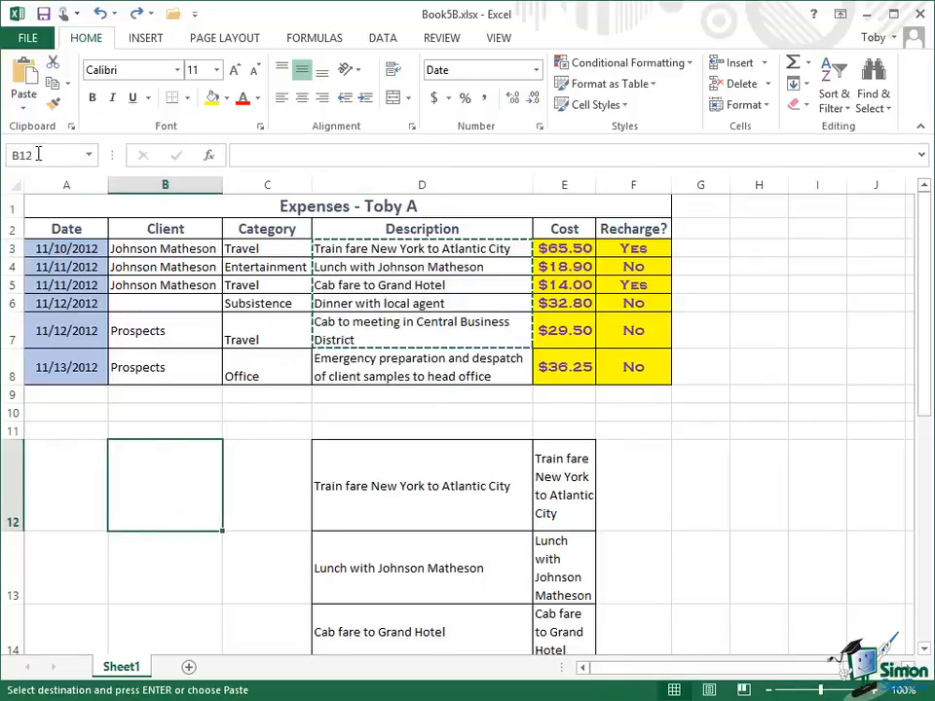
click(25, 86)
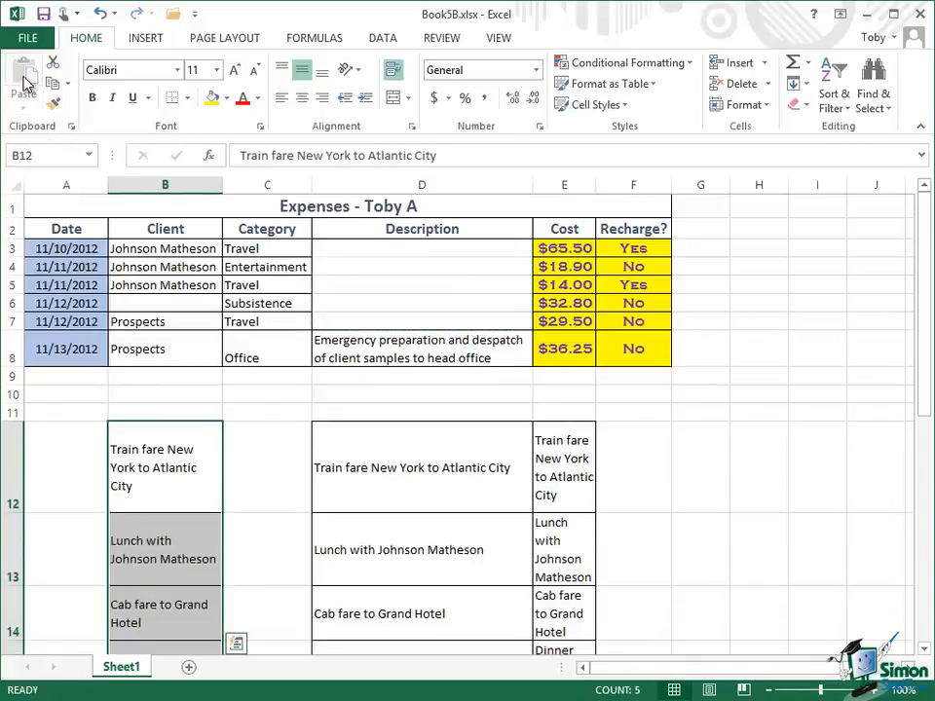
scroll(925, 649, down, 7)
click(926, 650)
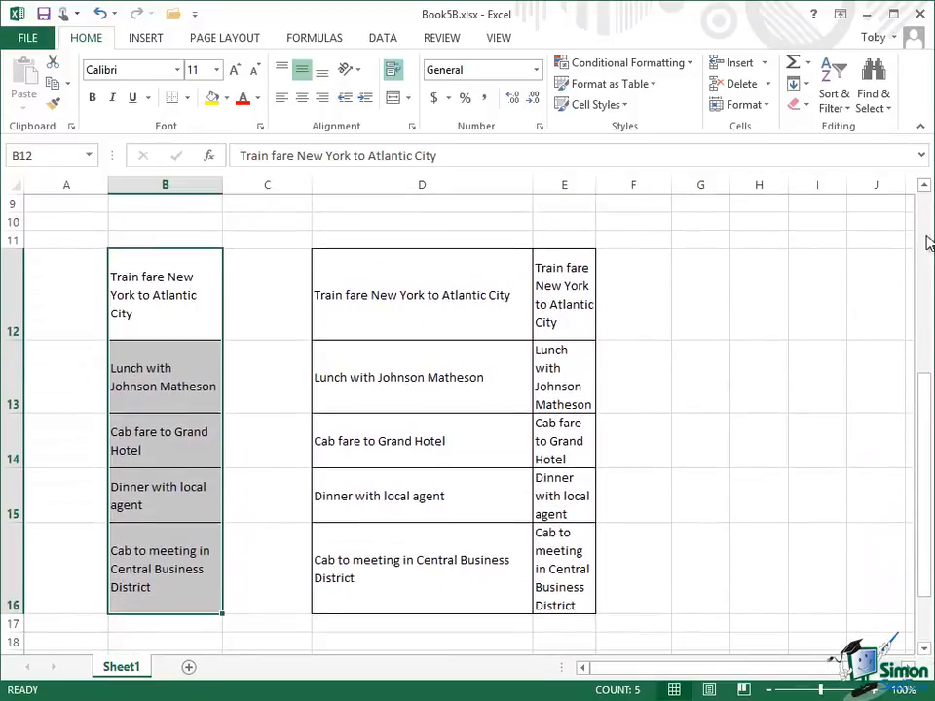
scroll(925, 185, up, 8)
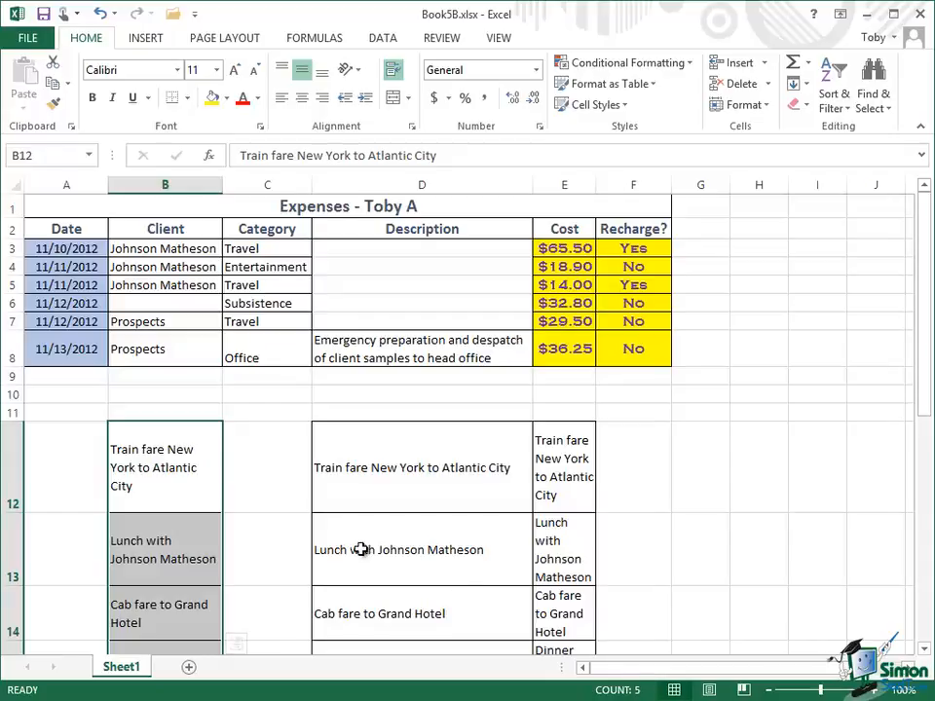
Step: Copy B12:B16 back into the Description column starting at D3, and clear the copy marquee
scroll(925, 648, down, 3)
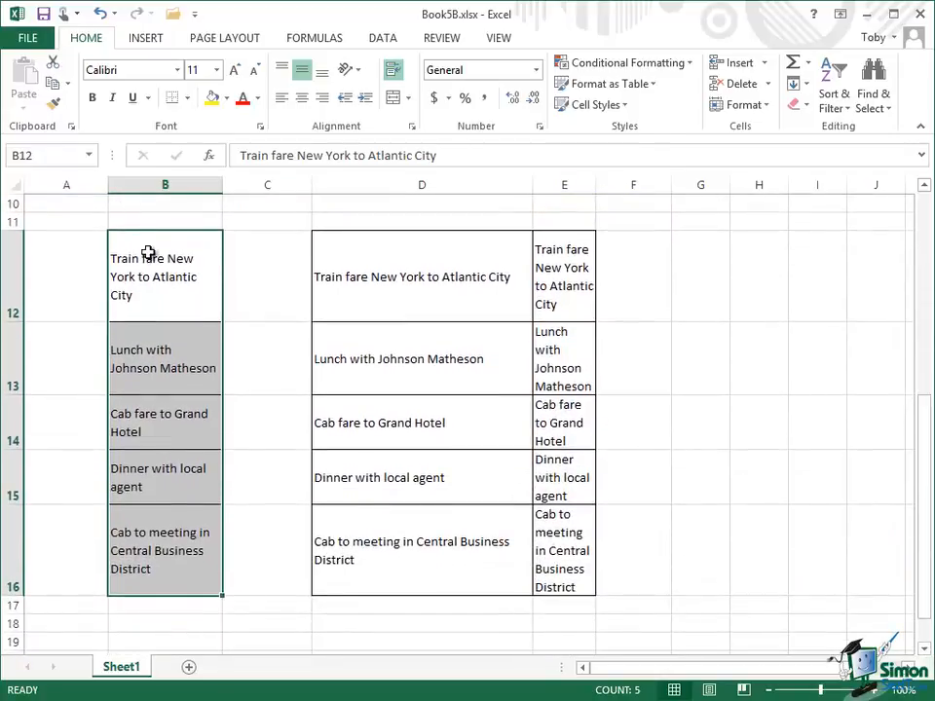
drag(148, 261, 146, 575)
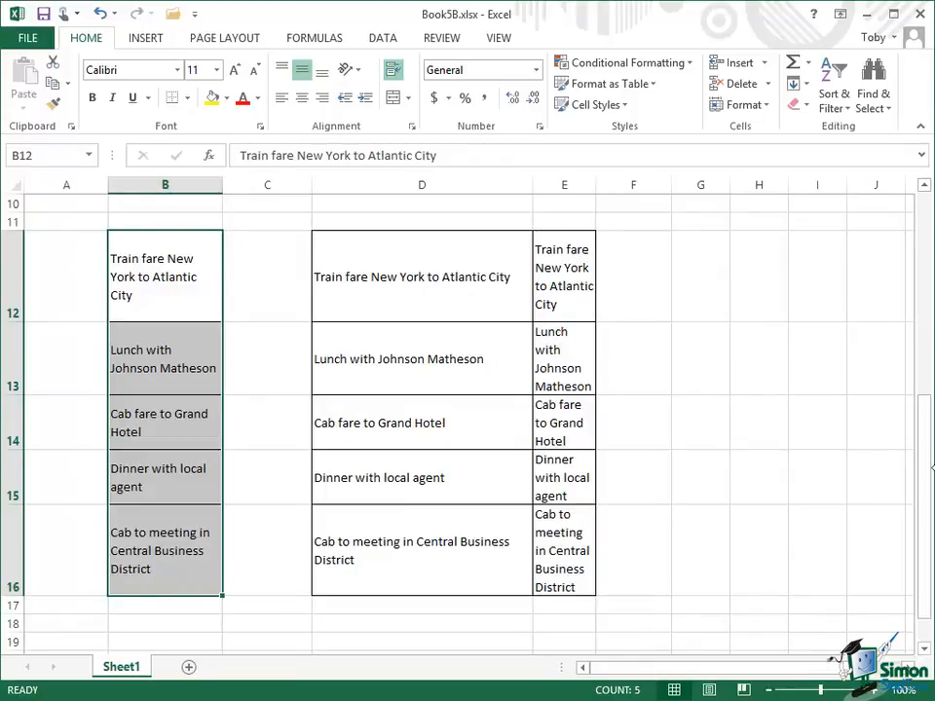
key(ctrl+c)
click(925, 186)
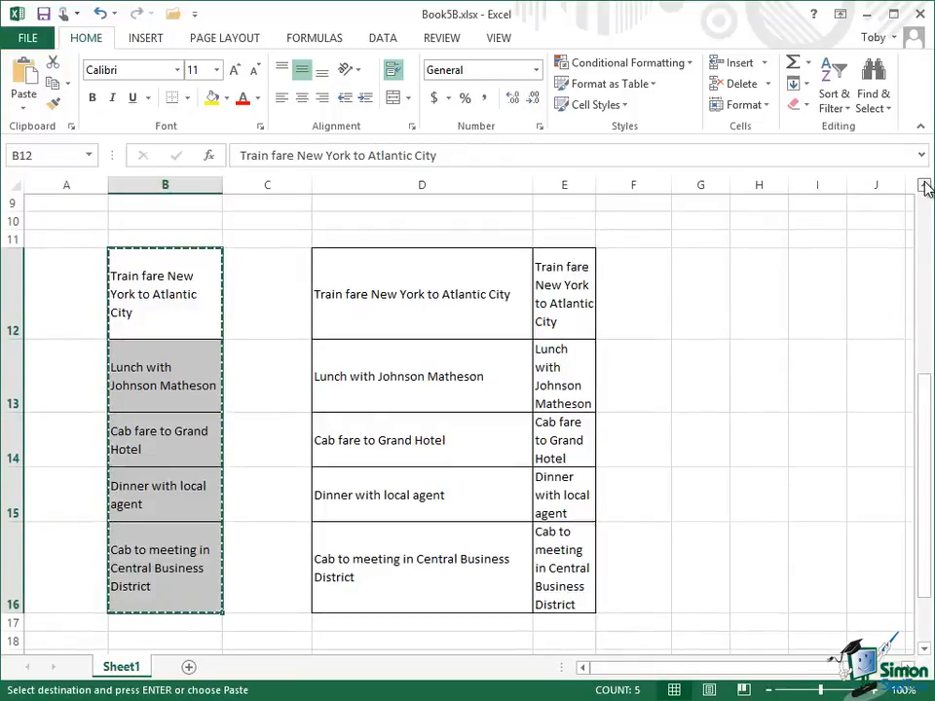
click(924, 186)
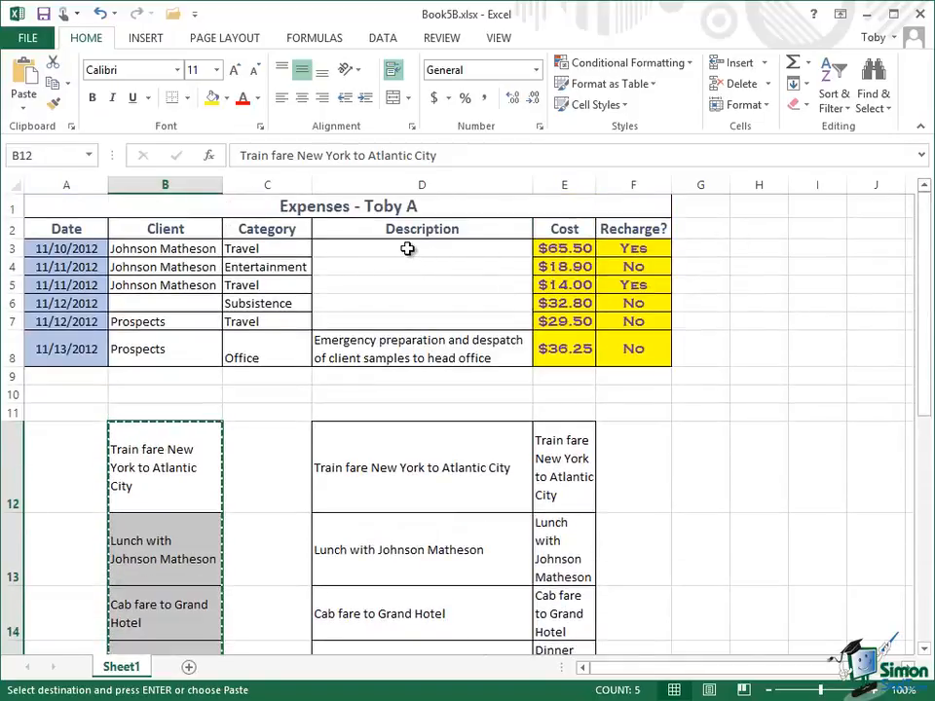
click(407, 248)
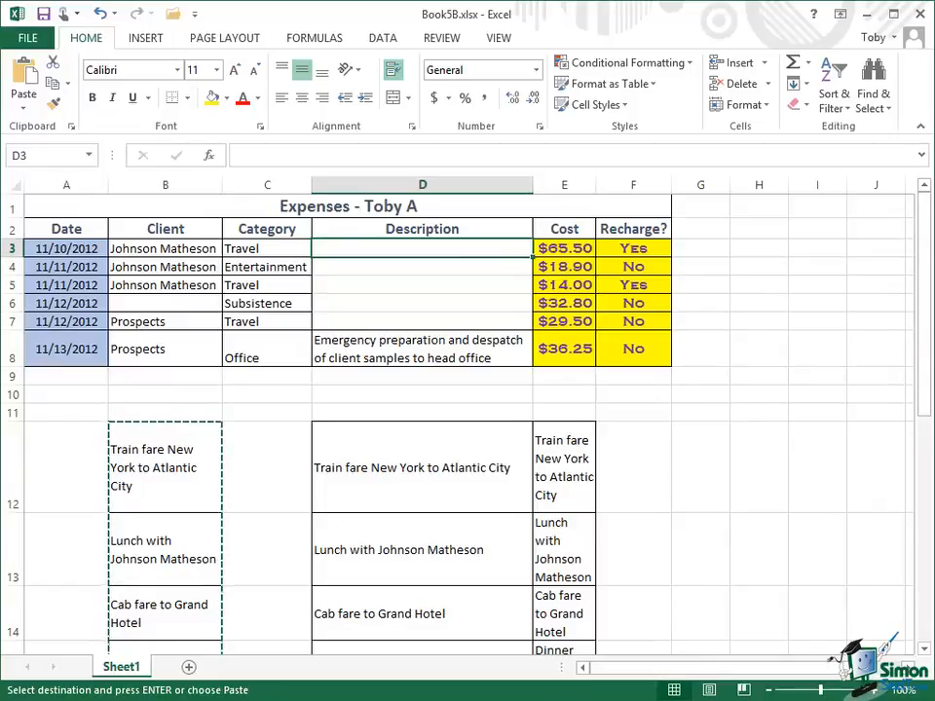
key(ctrl+v)
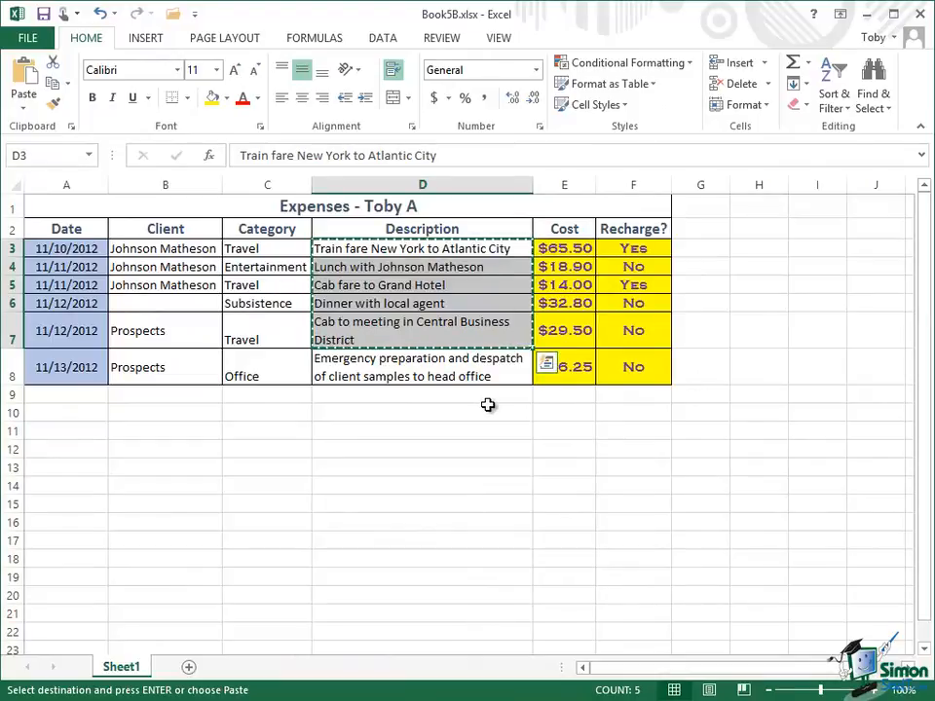
key(Escape)
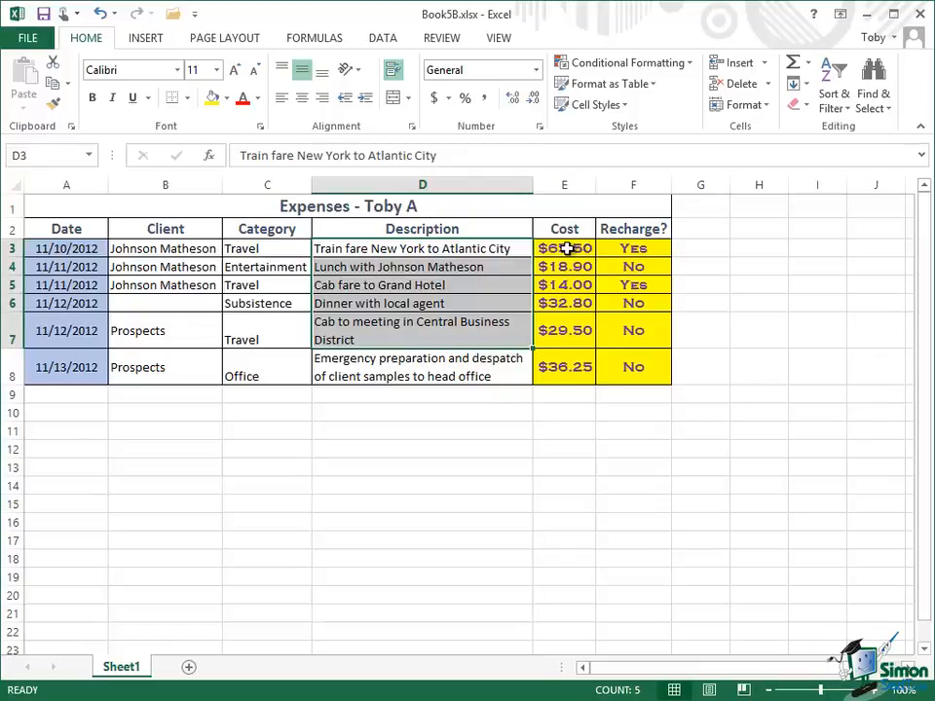
Step: Copy the Cost values in E3:E8 to B10, and apply the Transpose paste option
drag(567, 248, 570, 380)
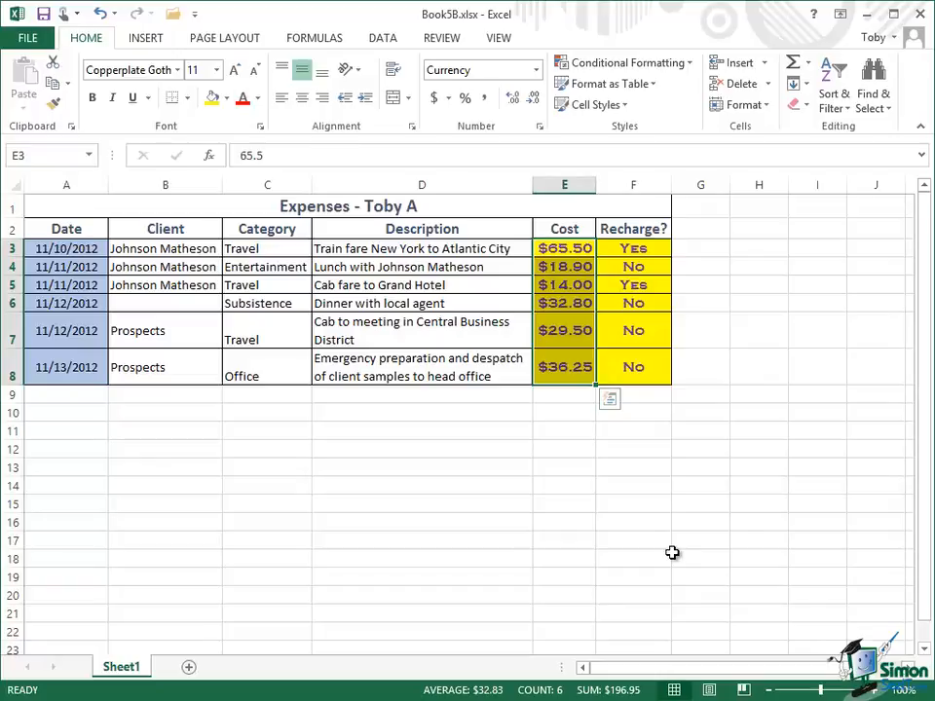
key(ctrl+c)
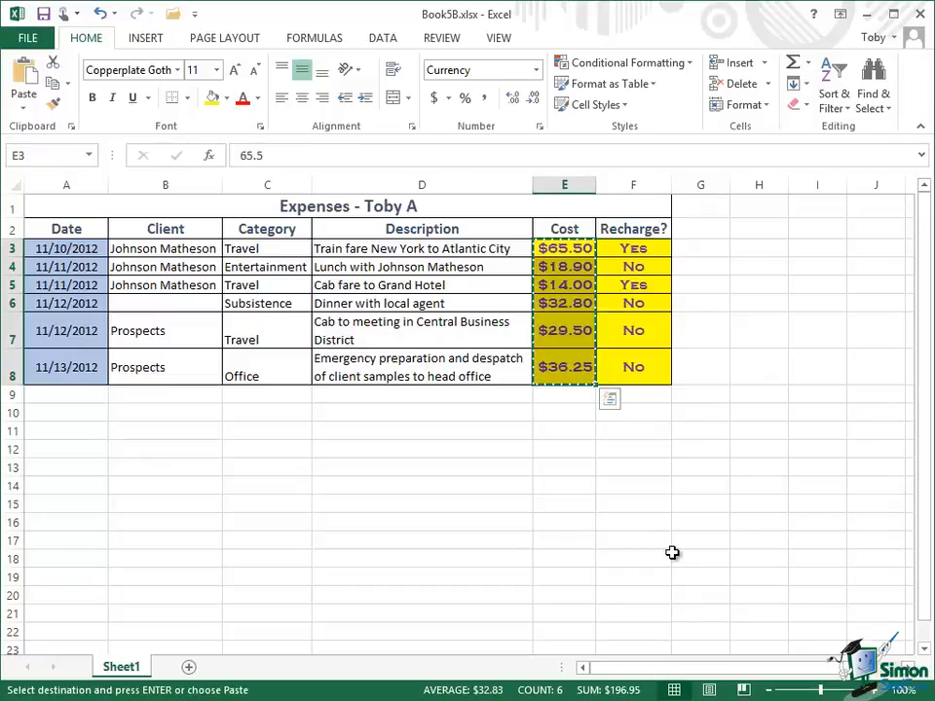
click(169, 412)
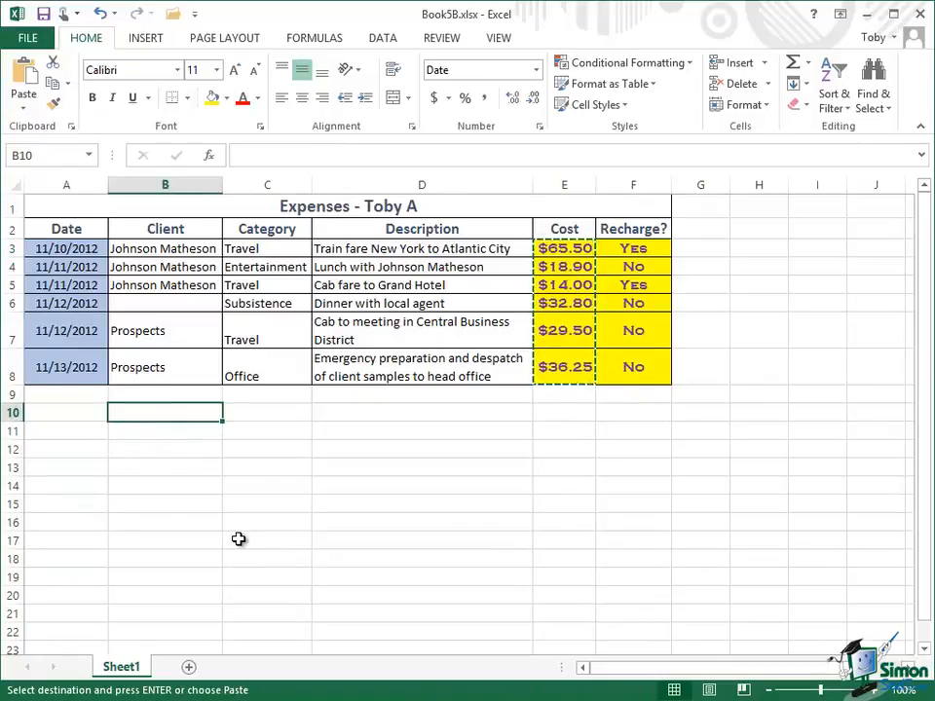
key(ctrl+v)
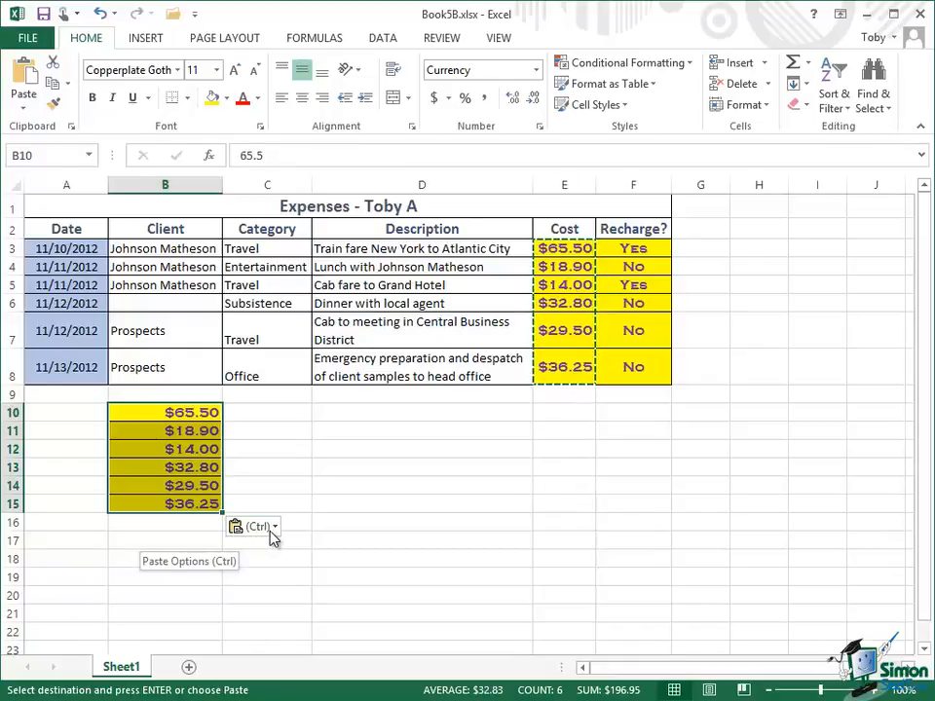
click(276, 528)
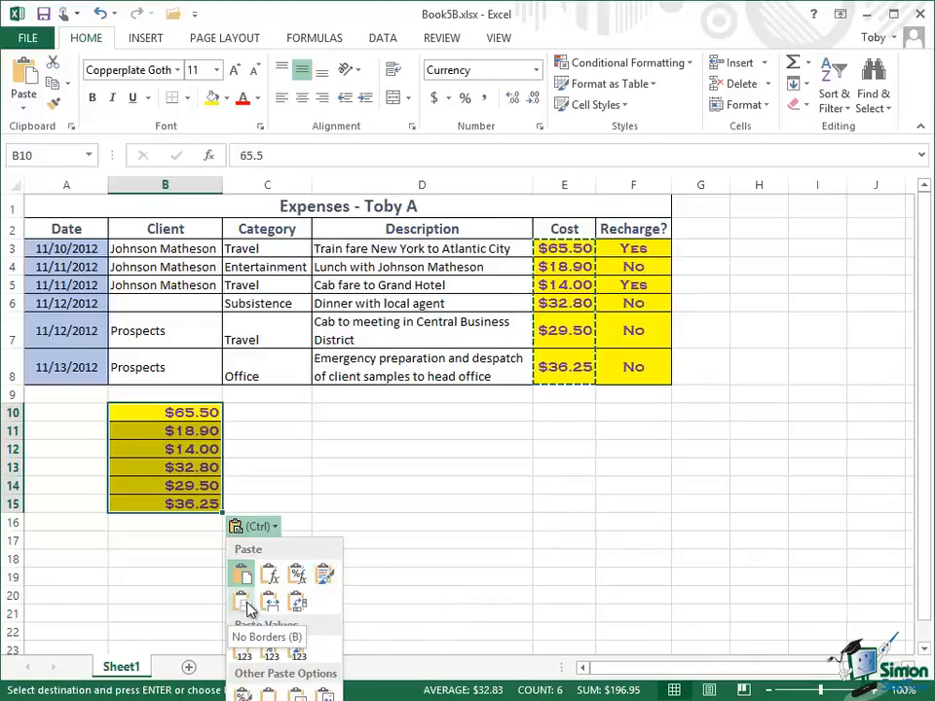
click(297, 605)
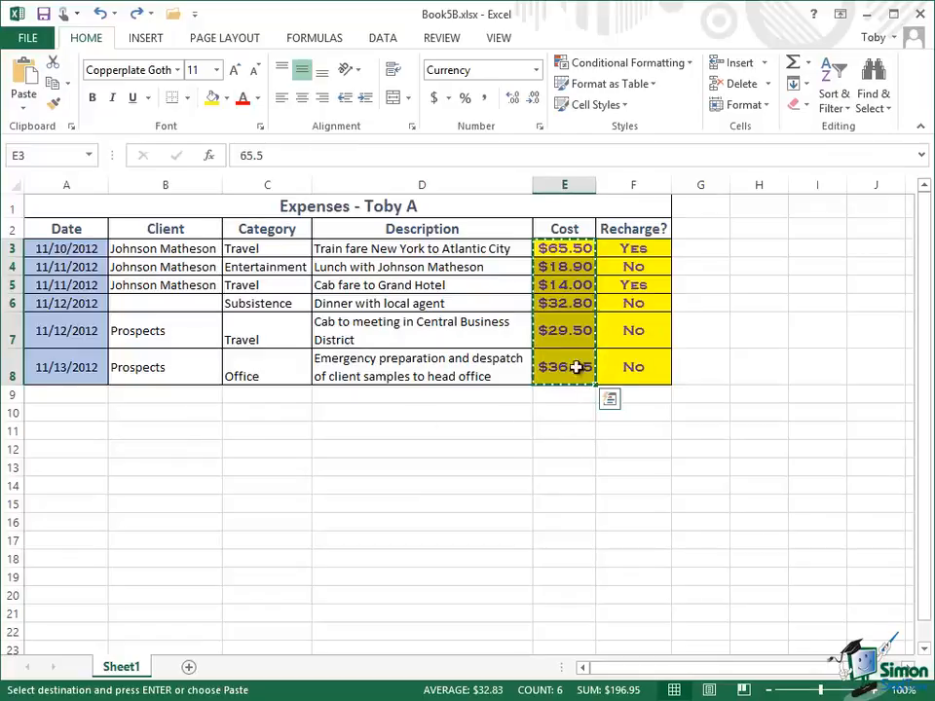
Step: Paste the copied Cost data at B10 as values only, without the source formatting
click(155, 413)
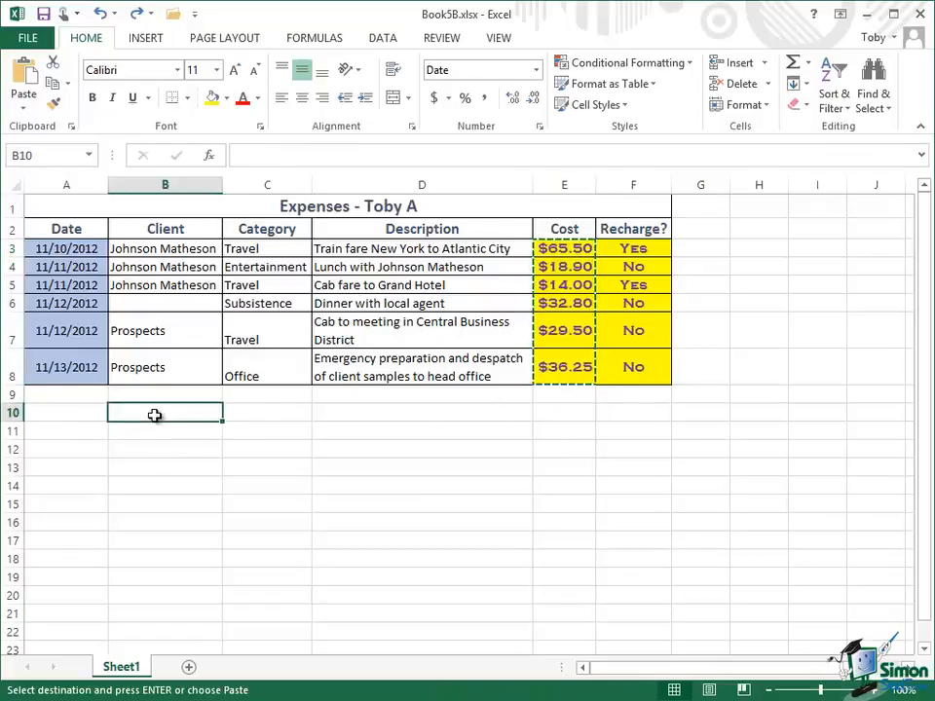
click(20, 104)
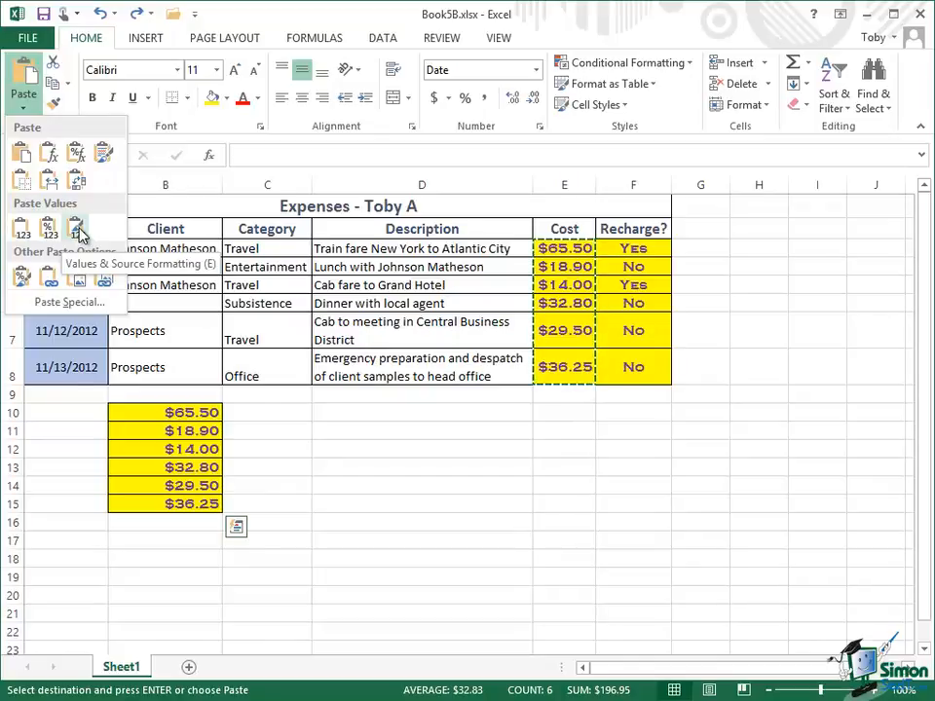
click(24, 232)
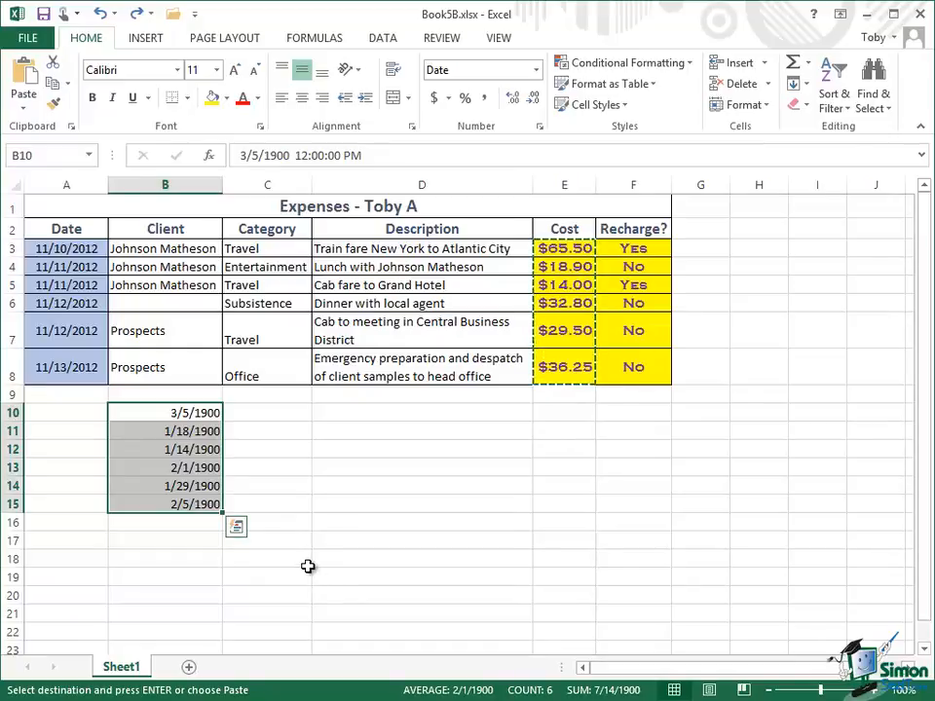
Step: Format the pasted values in B10:B15 as Number with 2 decimal places and the 1000 separator
click(179, 411)
drag(176, 449, 171, 519)
drag(174, 411, 176, 503)
click(769, 106)
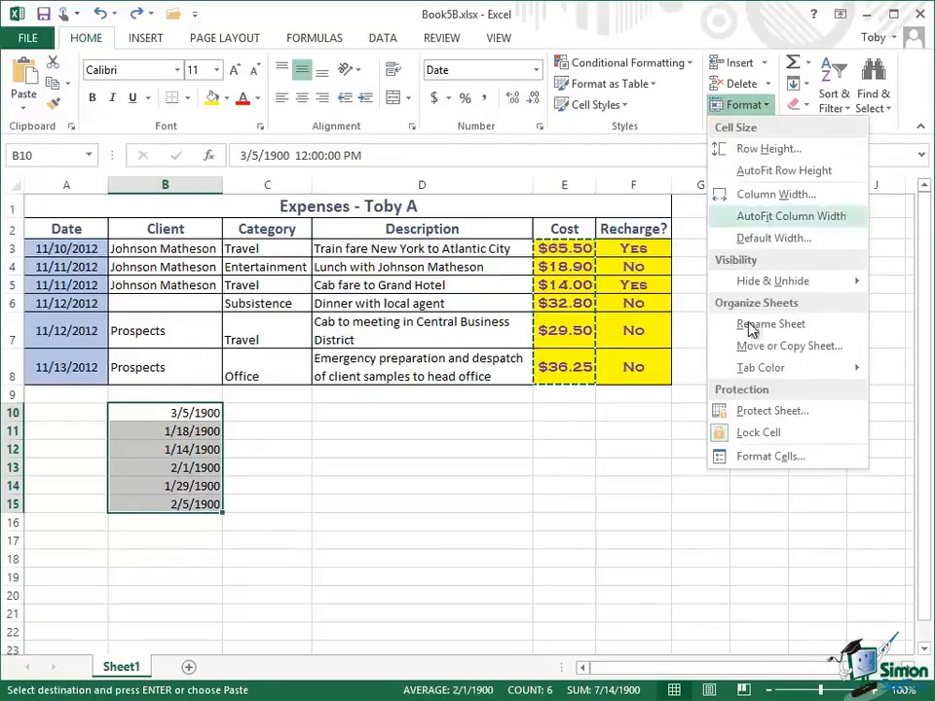
click(747, 454)
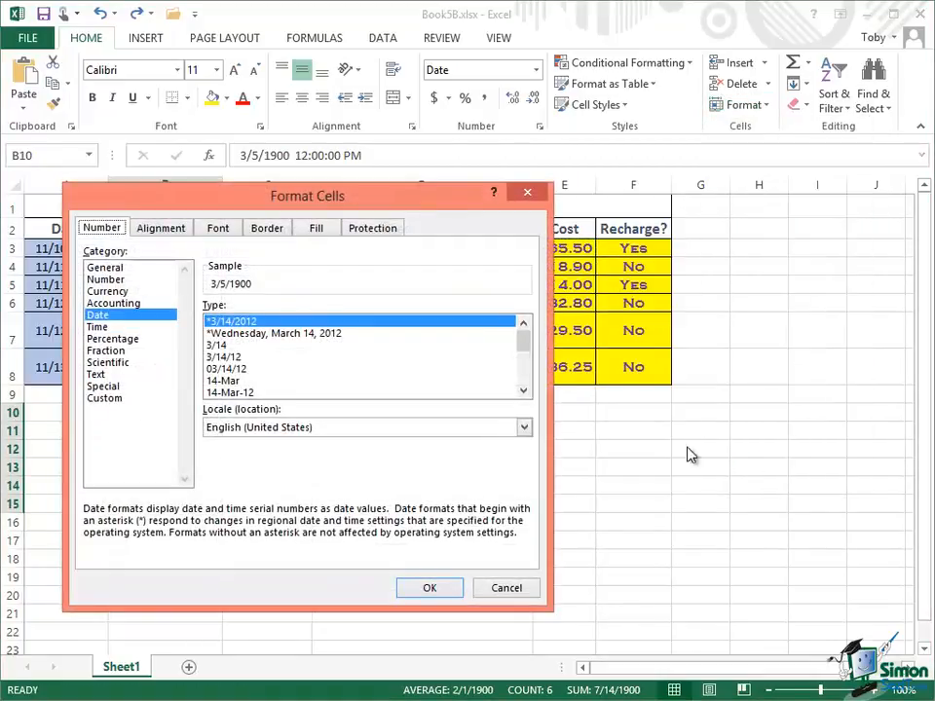
click(109, 280)
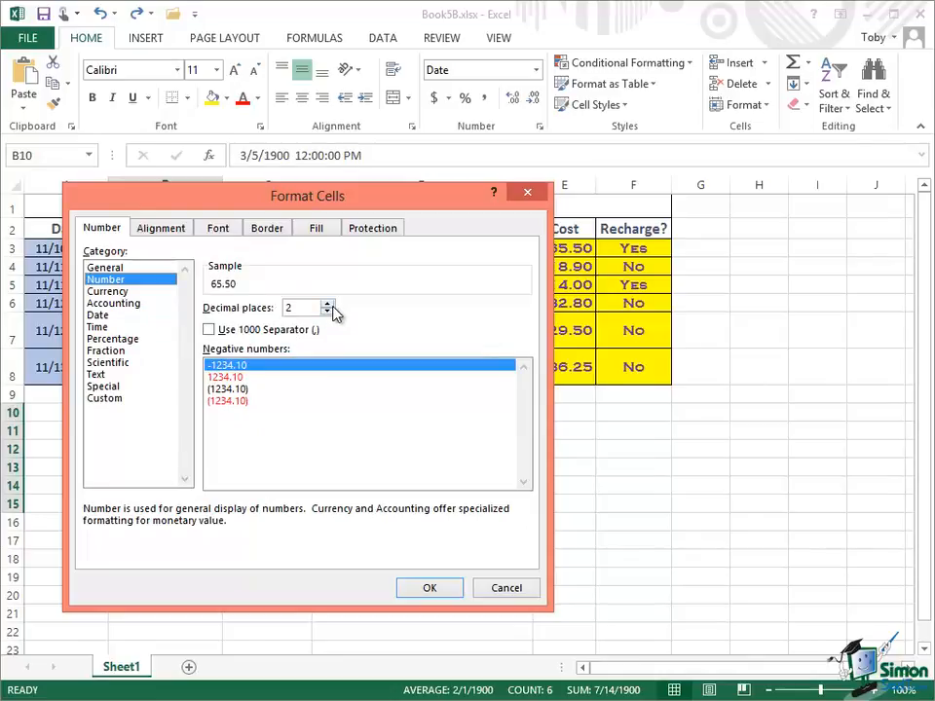
click(208, 330)
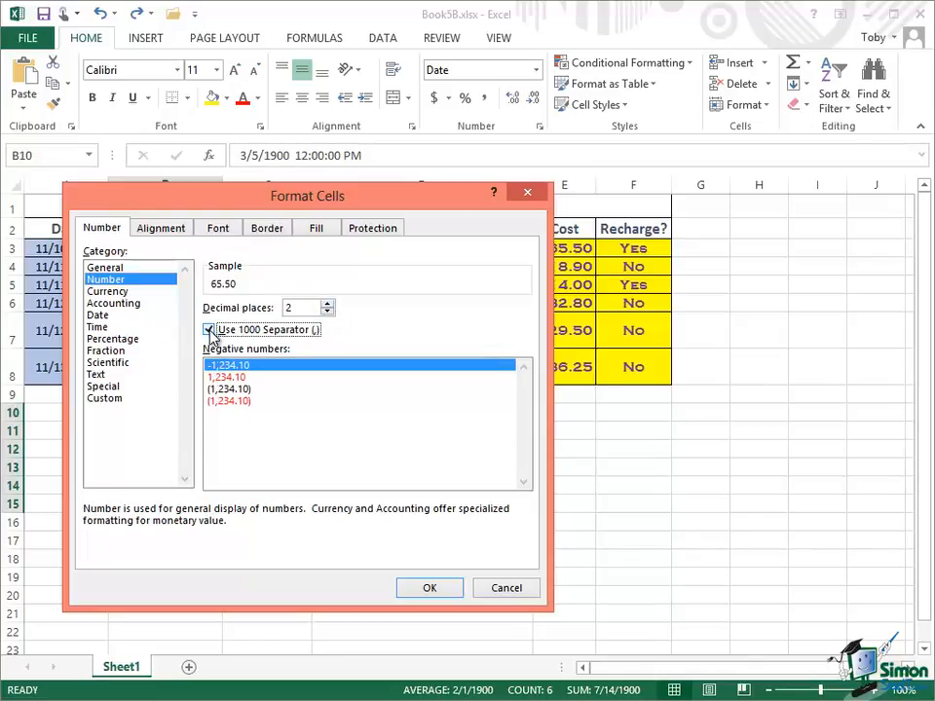
click(431, 590)
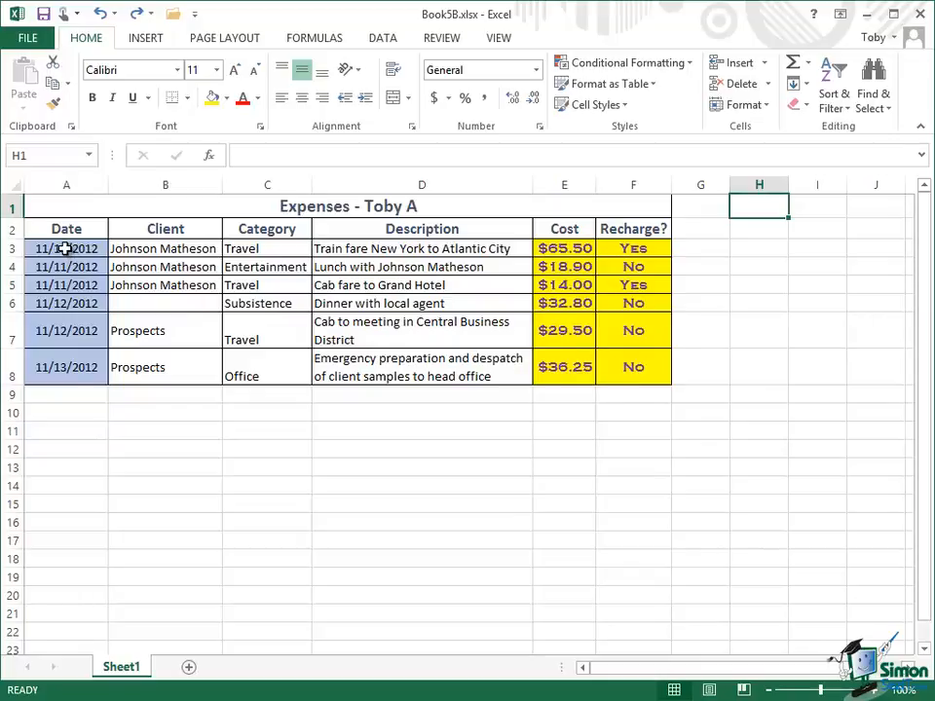
Step: Copy the formatting of the dates in A3:A8 onto the Cost cells E3:E8 with Format Painter
drag(65, 248, 59, 374)
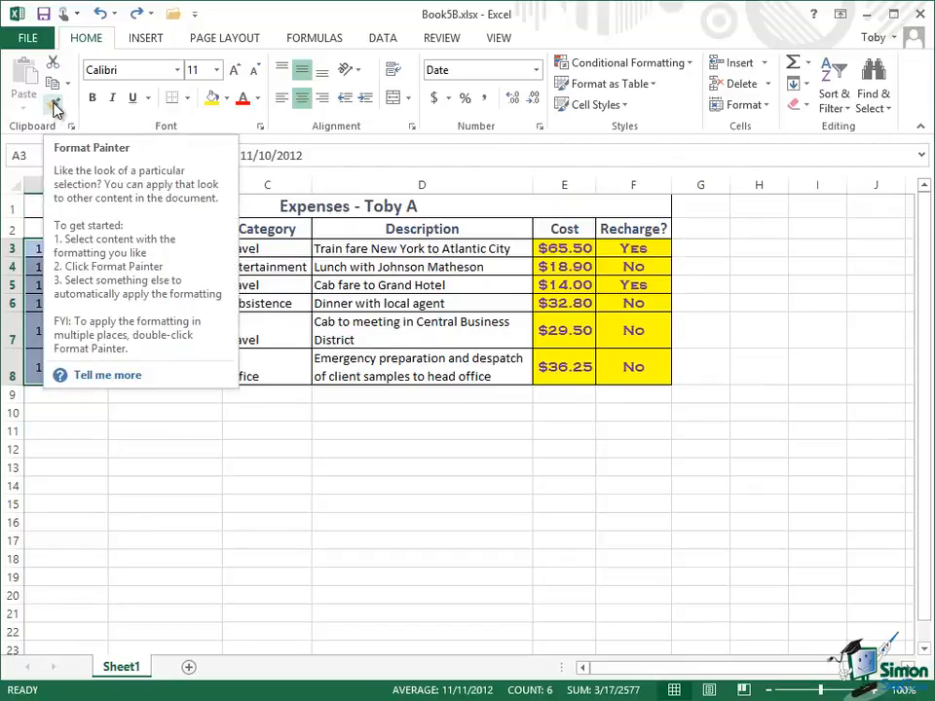
click(56, 106)
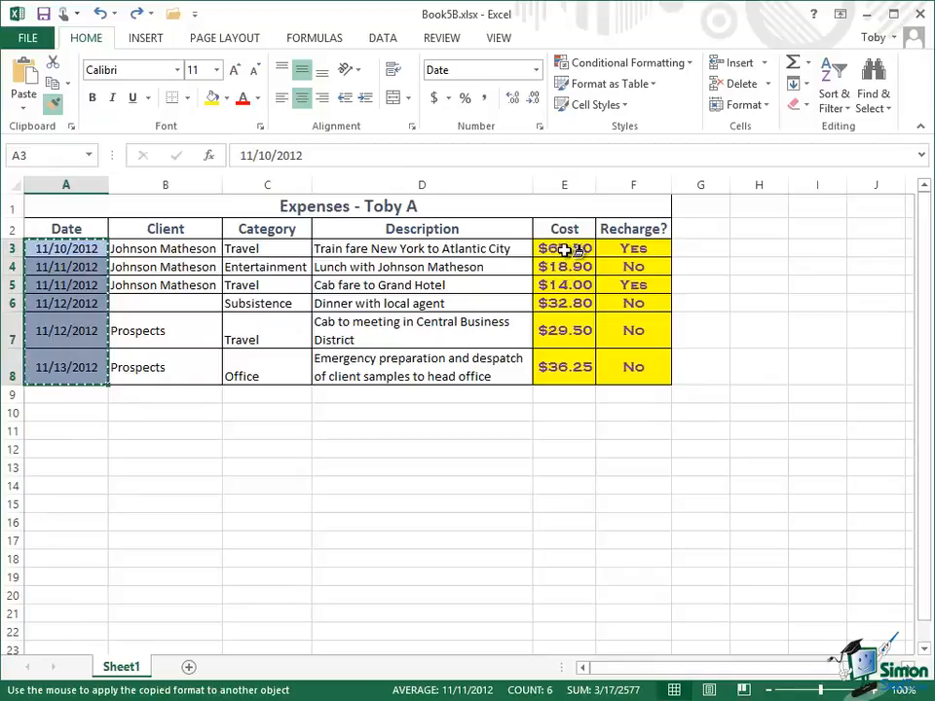
drag(568, 250, 570, 375)
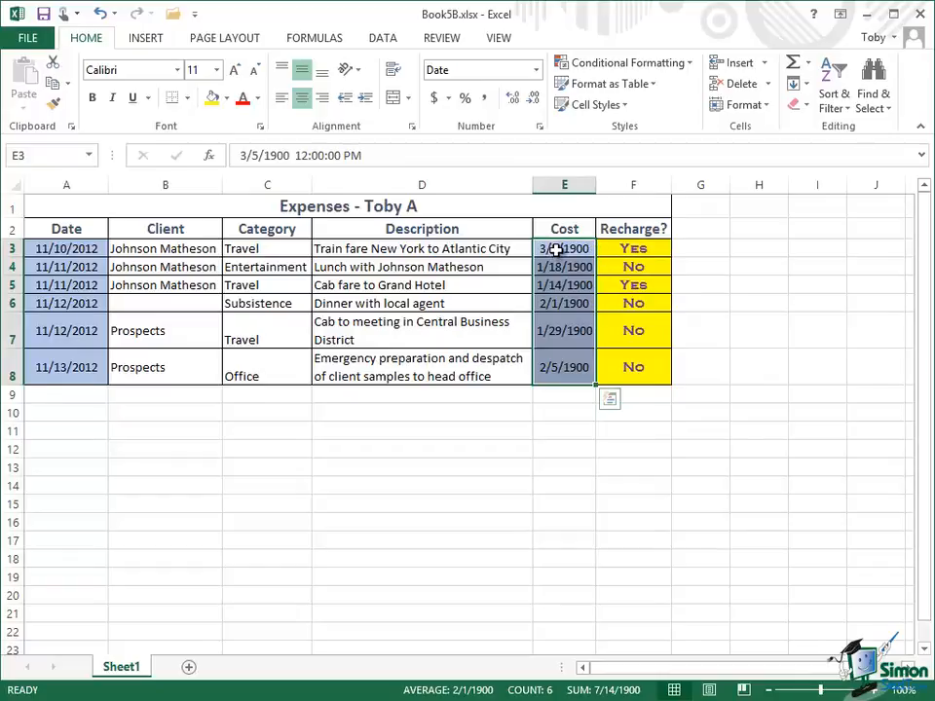
Step: Format the Cost cells E3:E8 as Currency with 2 decimal places and the $ symbol
drag(555, 247, 561, 375)
right_click(575, 306)
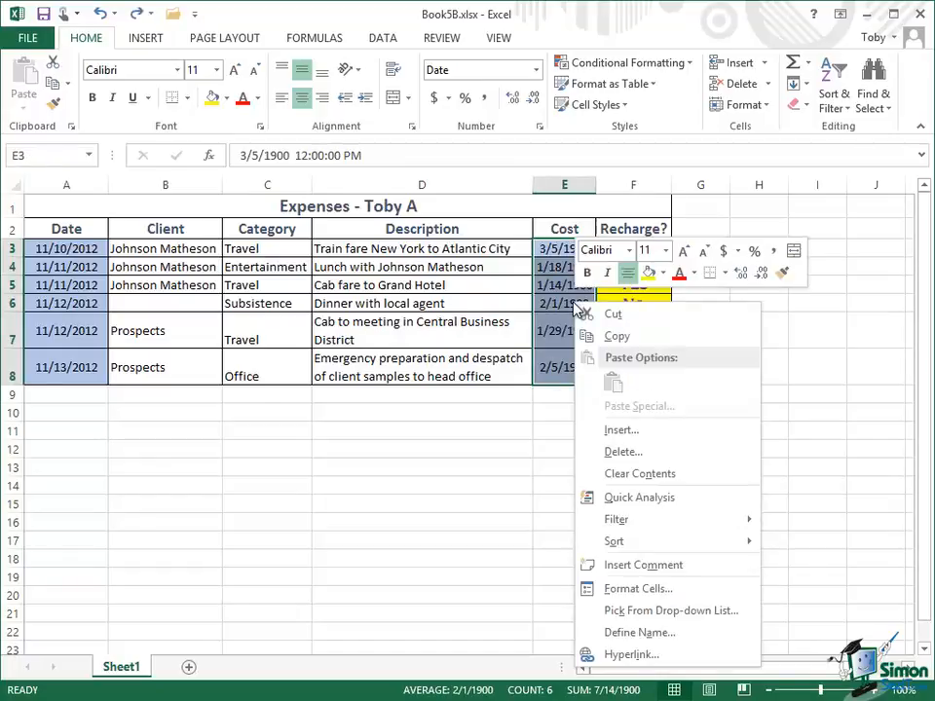
click(622, 590)
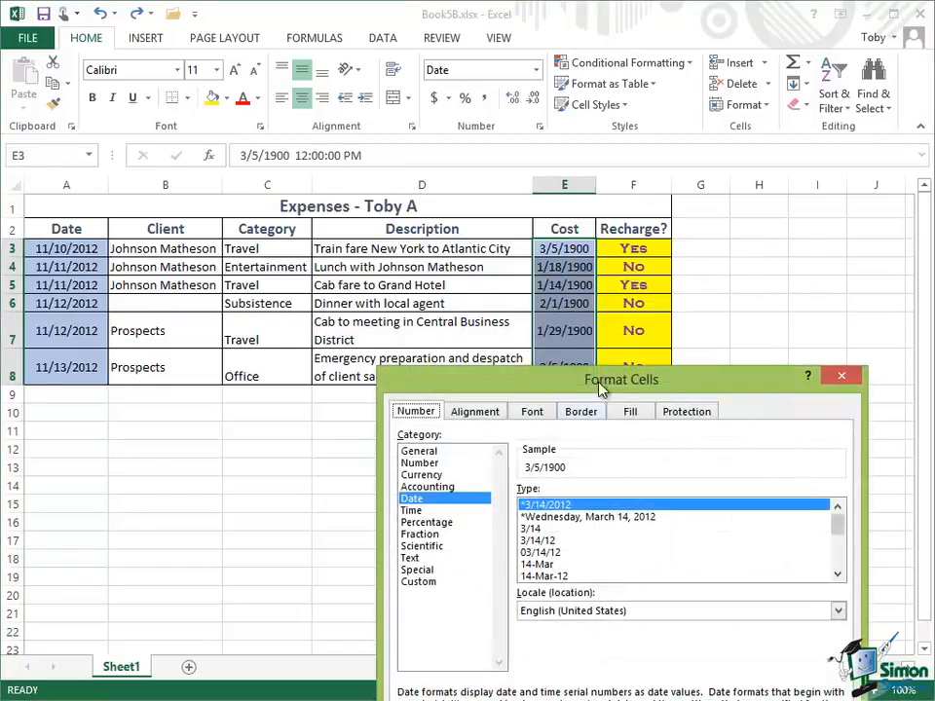
drag(588, 387, 610, 158)
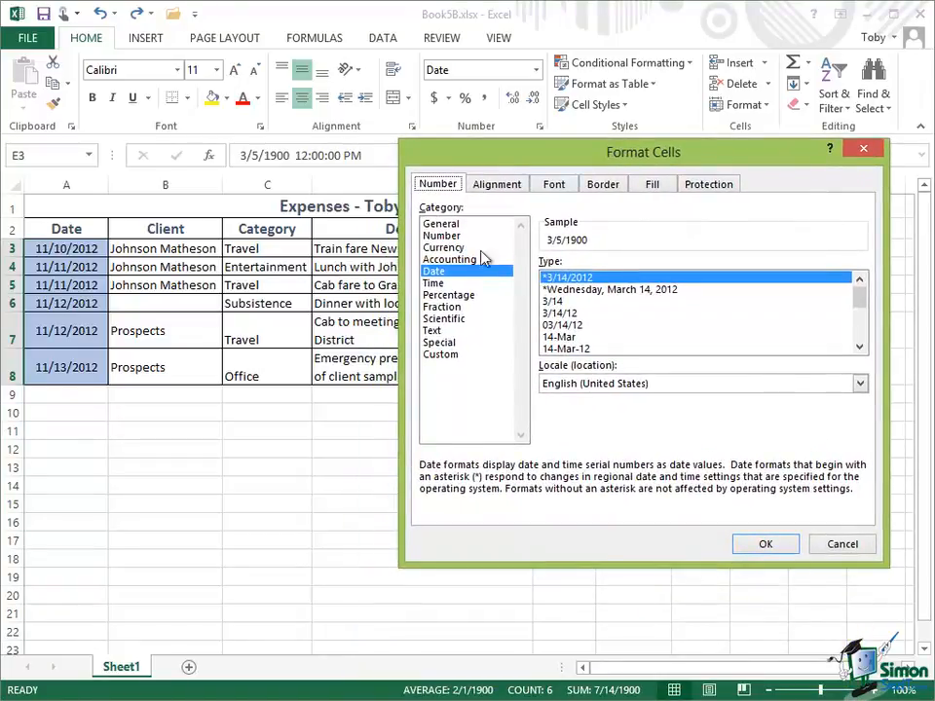
click(443, 248)
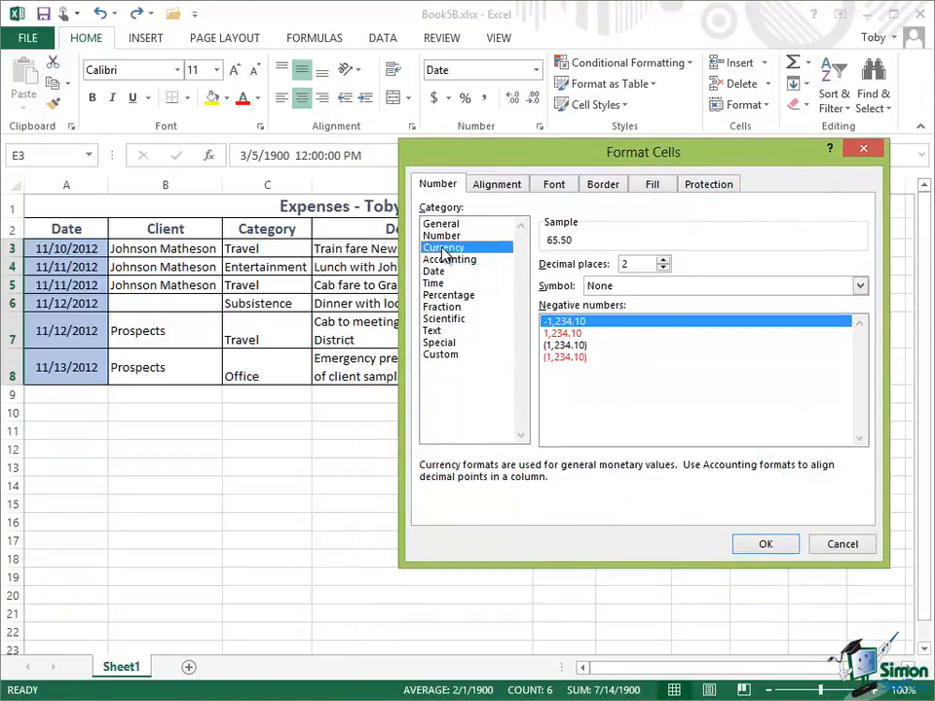
click(862, 286)
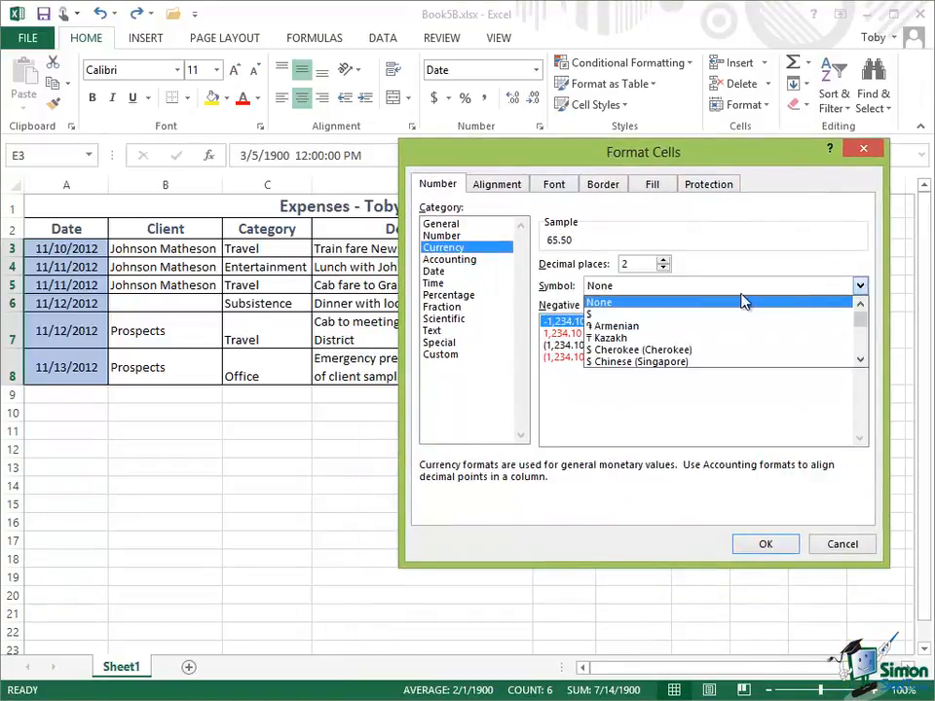
click(591, 315)
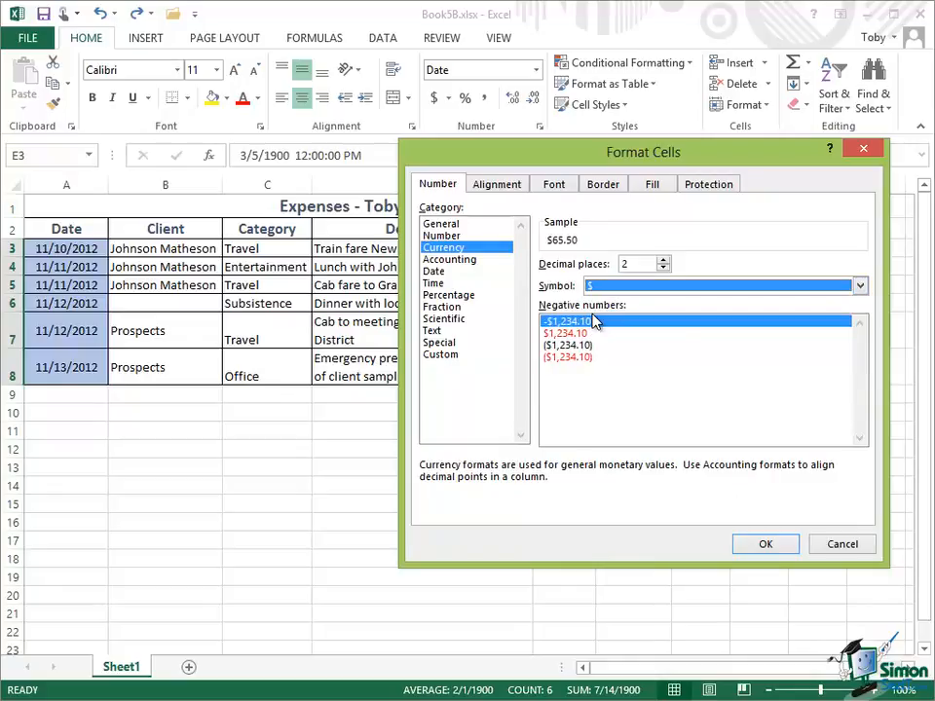
click(769, 548)
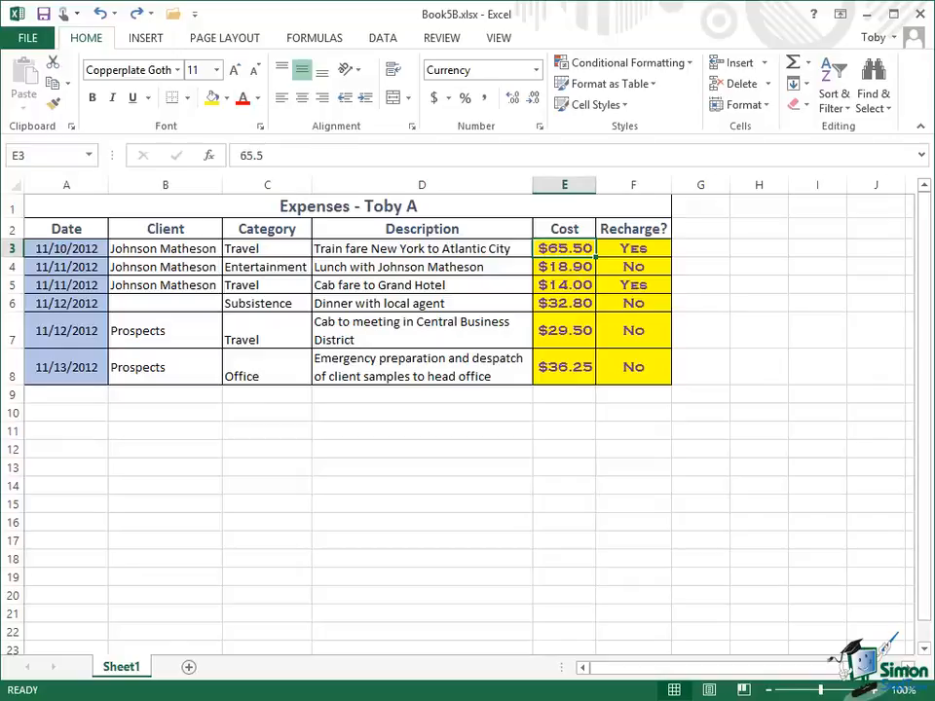
Step: Apply A3's formatting repeatedly with a locked Format Painter to E3, E4, E5, E6 and F6, and exit the painter
click(67, 249)
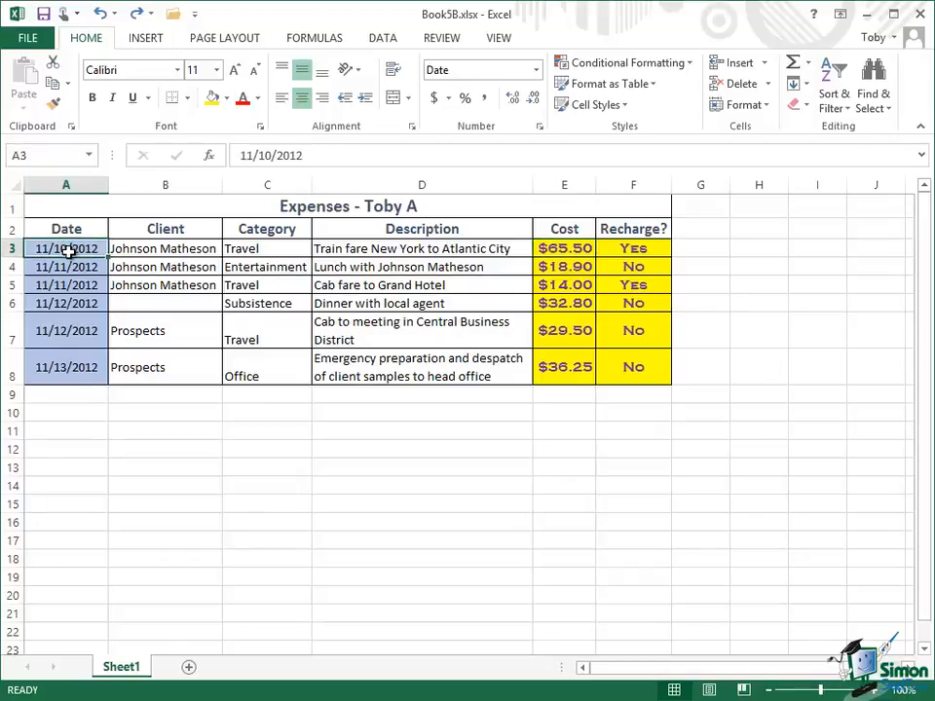
click(54, 103)
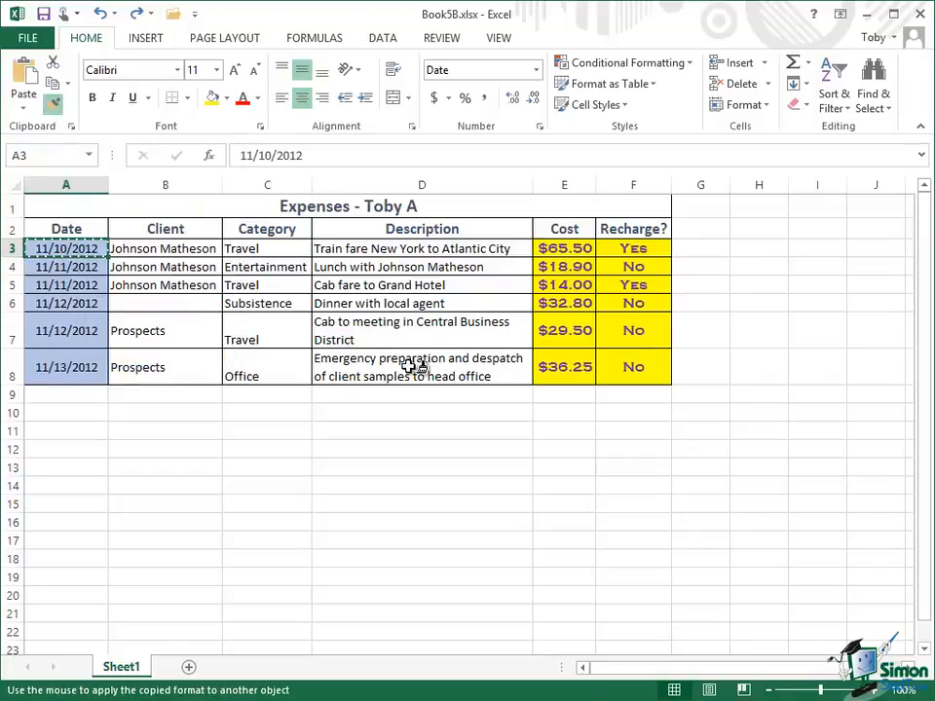
click(560, 249)
click(565, 267)
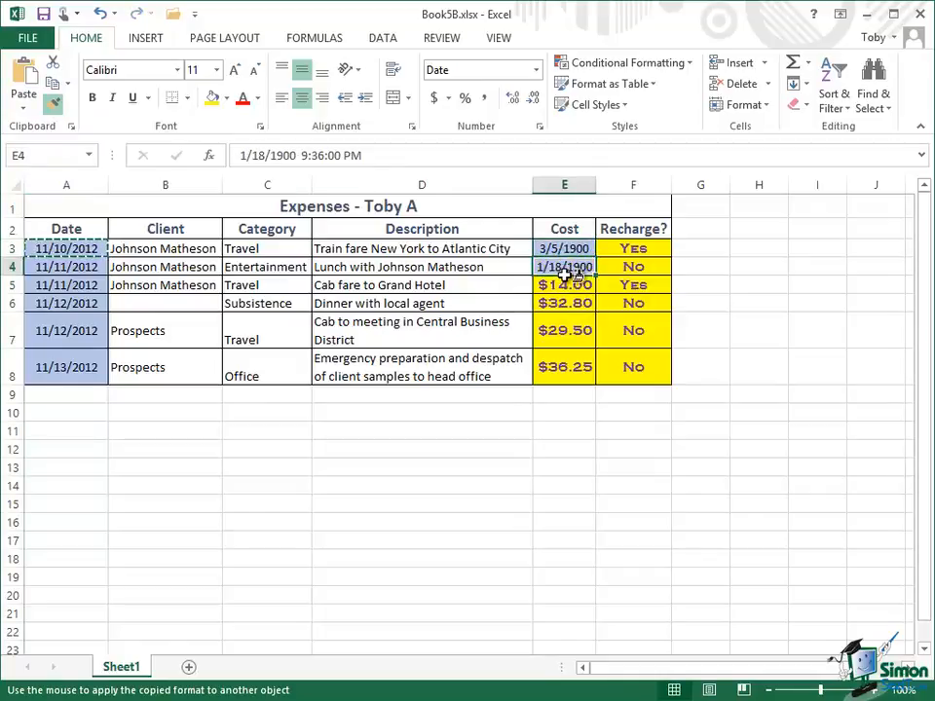
click(567, 285)
click(566, 305)
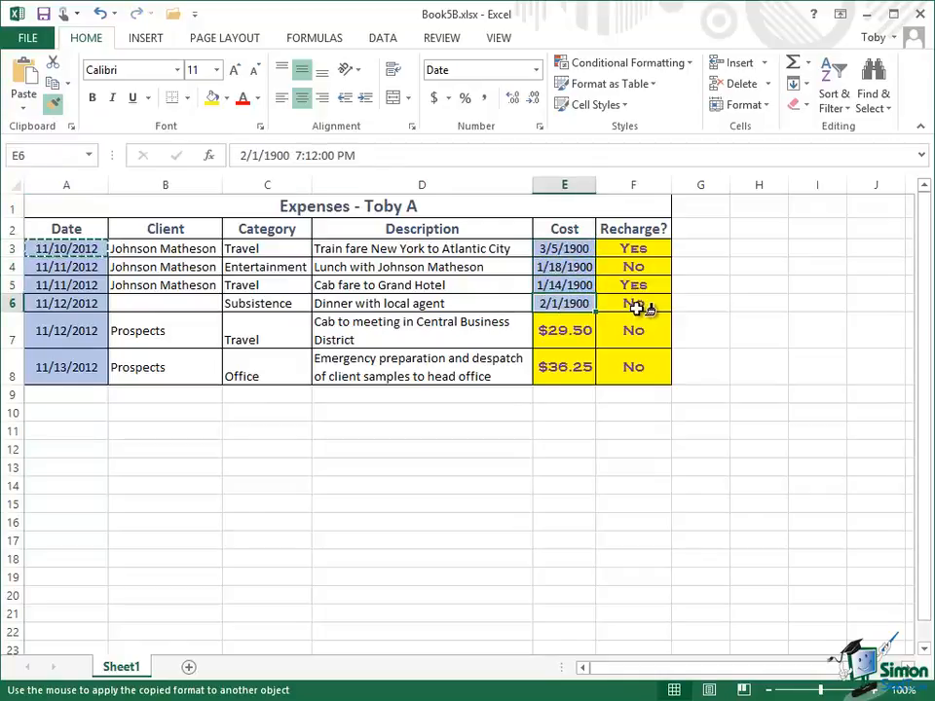
click(638, 305)
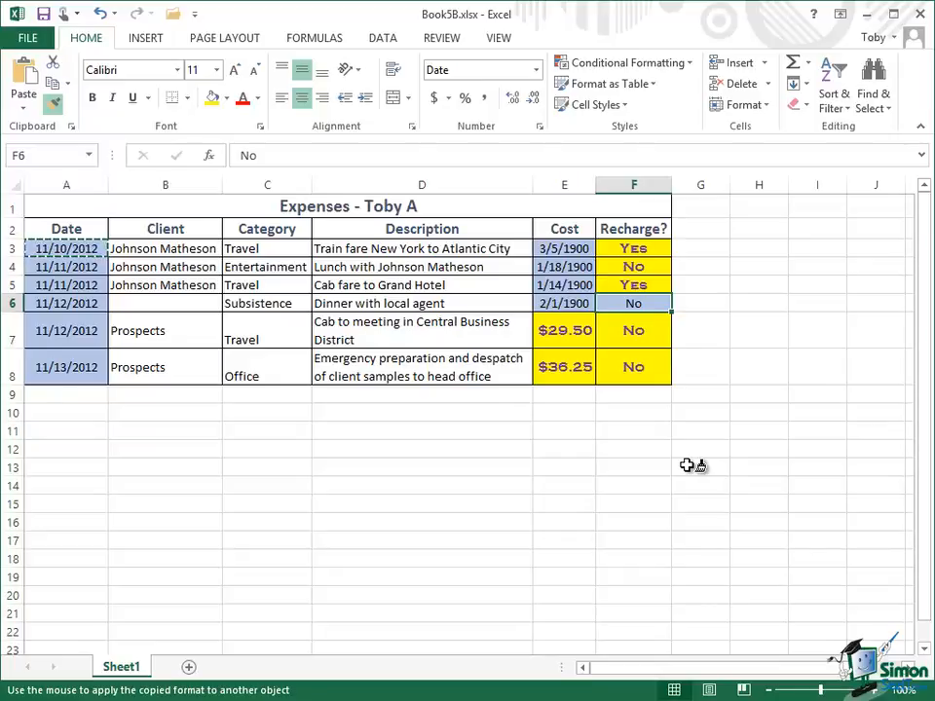
key(Escape)
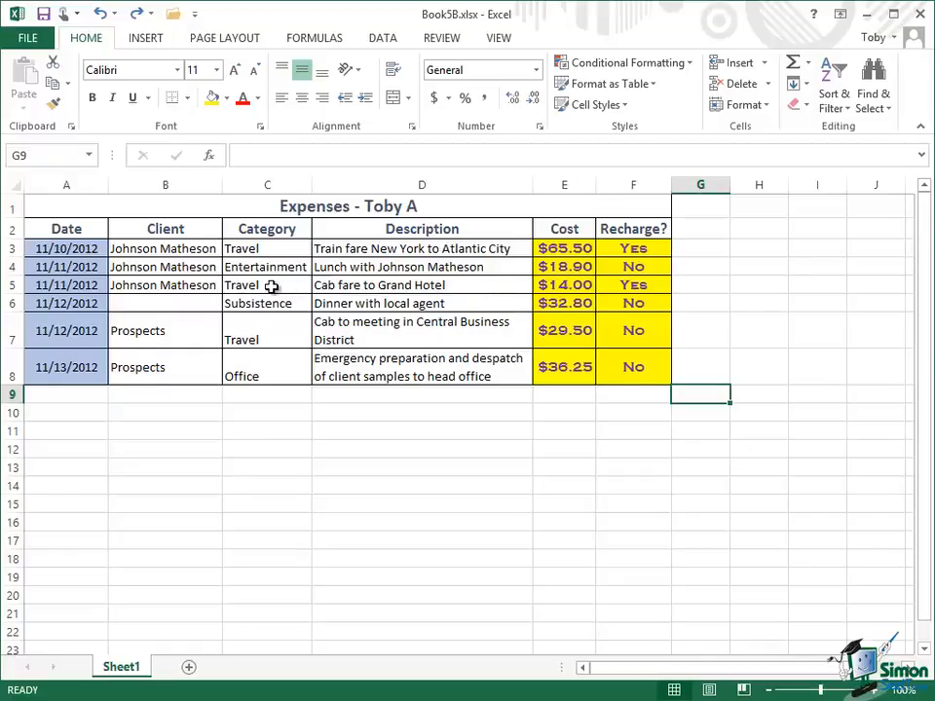
Step: Copy row 5, try pasting it over row 8, and undo that paste
click(10, 285)
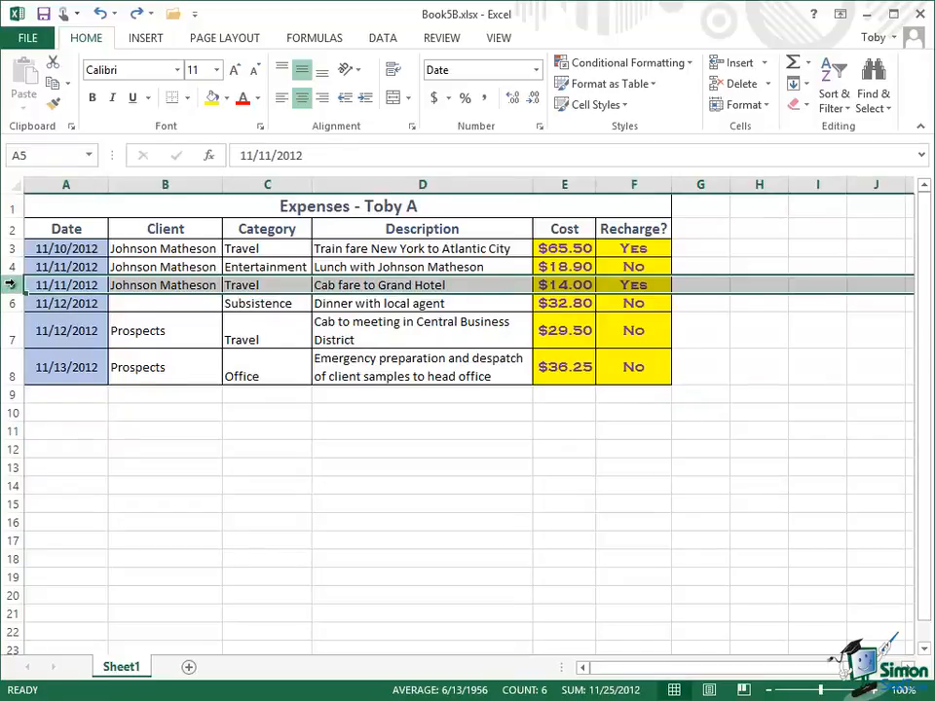
key(ctrl+c)
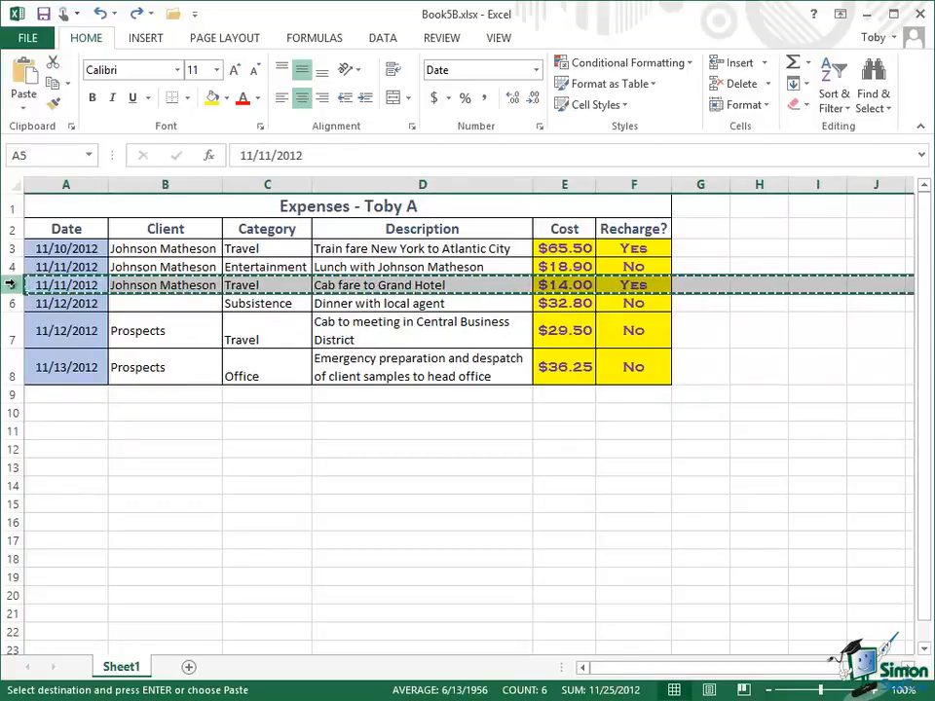
click(10, 367)
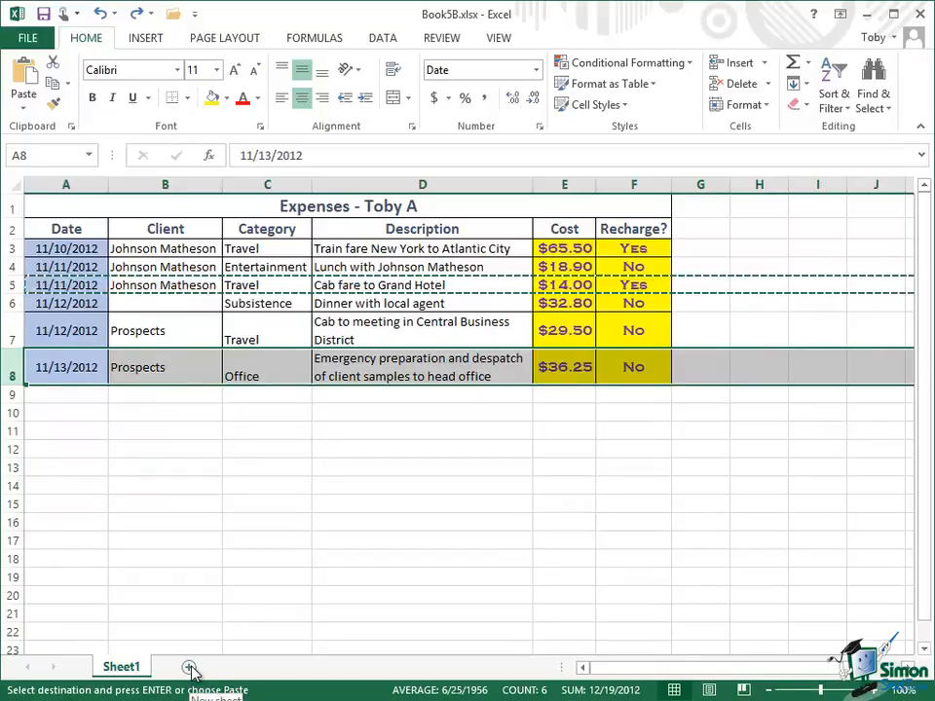
key(ctrl+v)
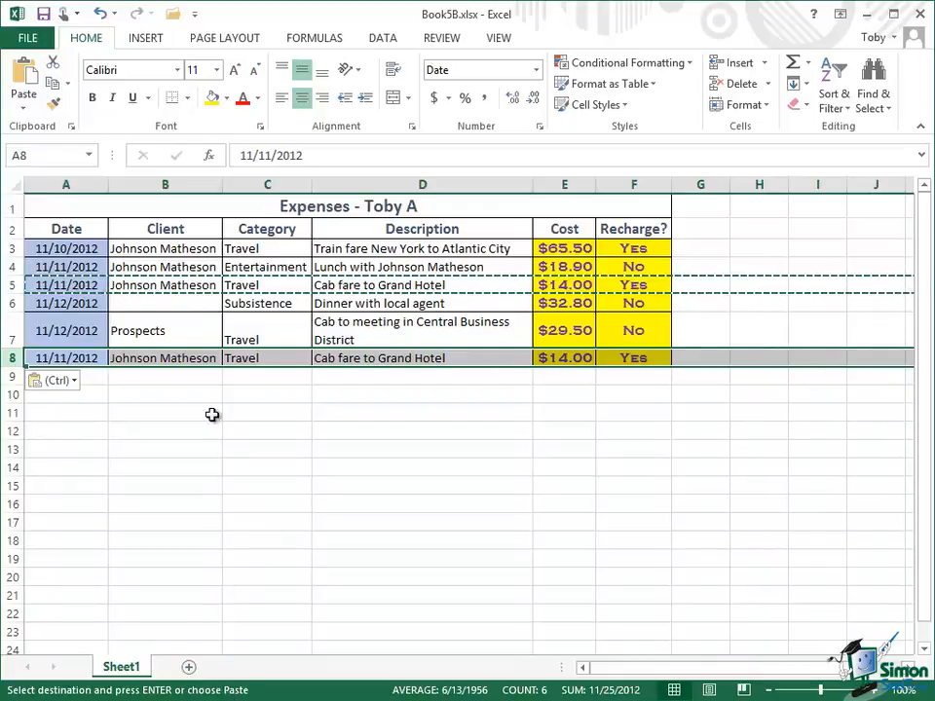
click(99, 14)
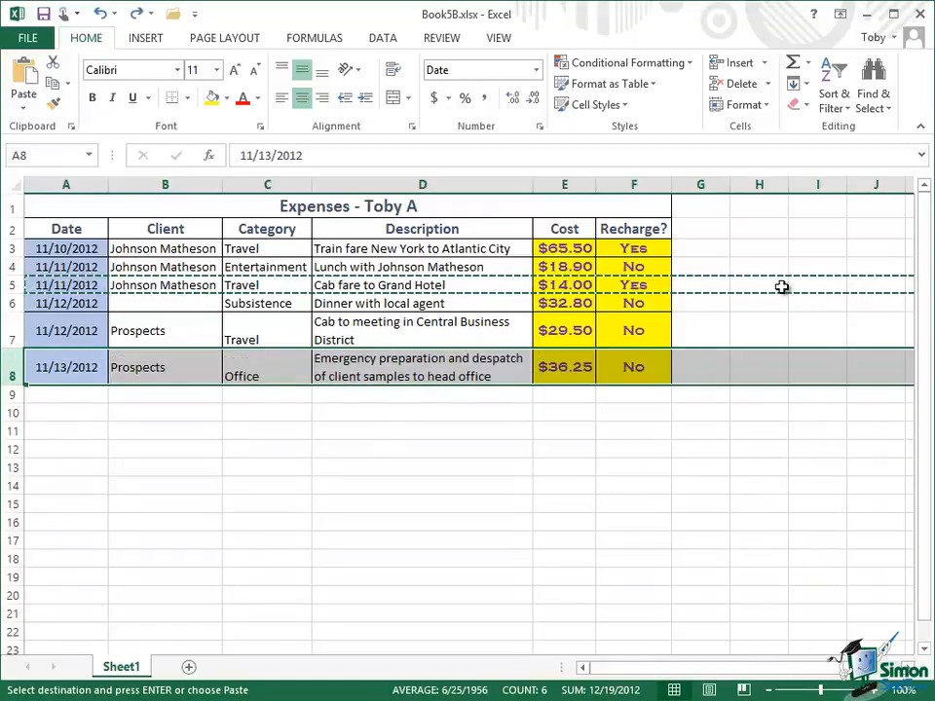
Step: Insert the copied row 5 above row 8, shifting the existing rows down
right_click(12, 366)
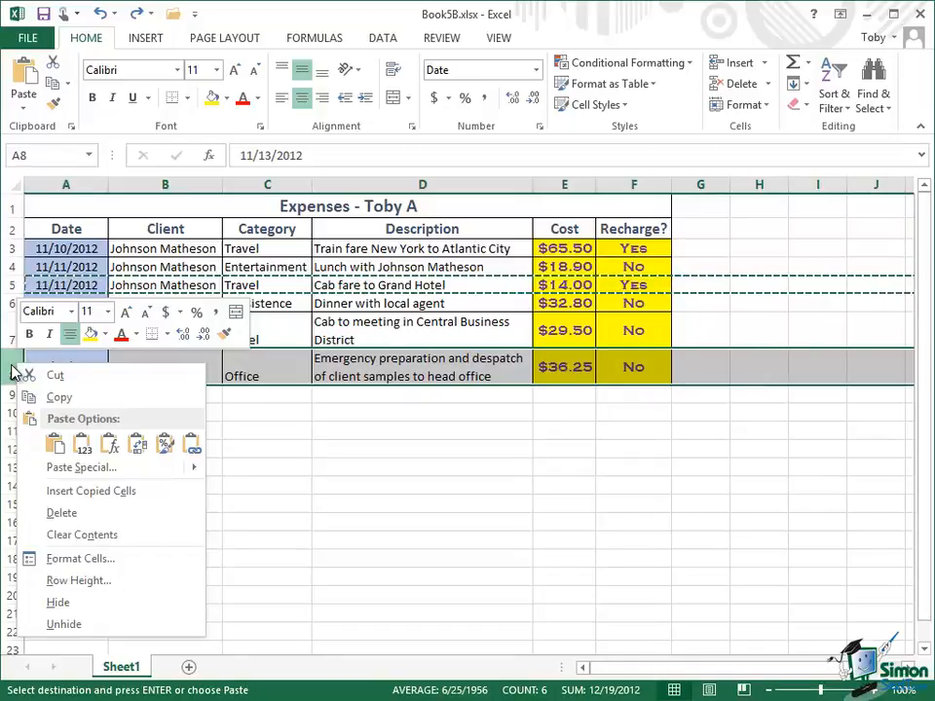
click(88, 491)
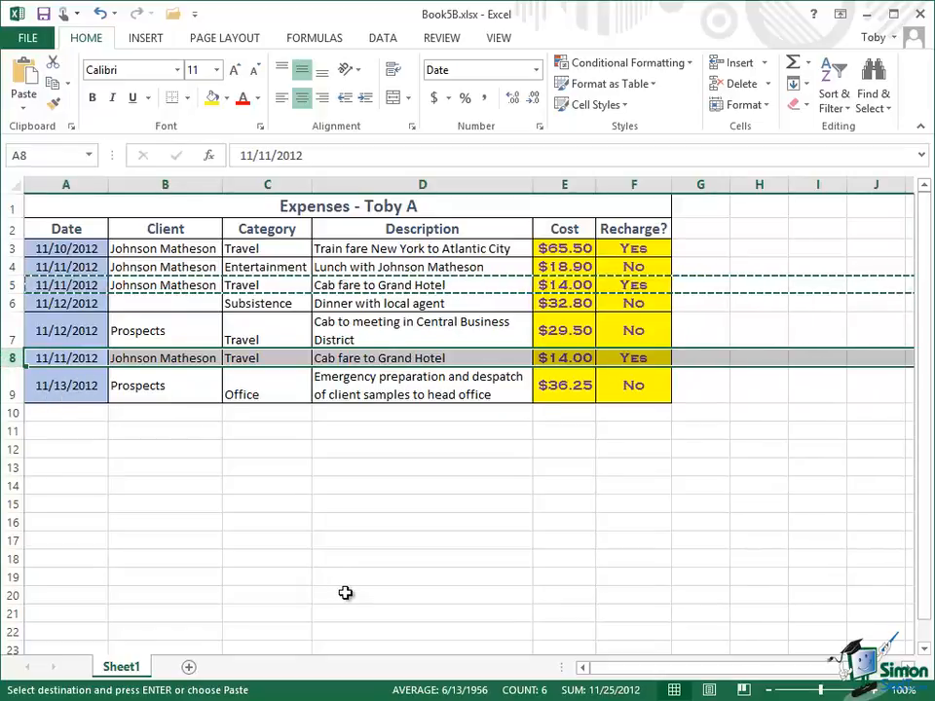
Step: Copy the whole Cost column E and insert the copied cells before the Recharge? column F
click(564, 183)
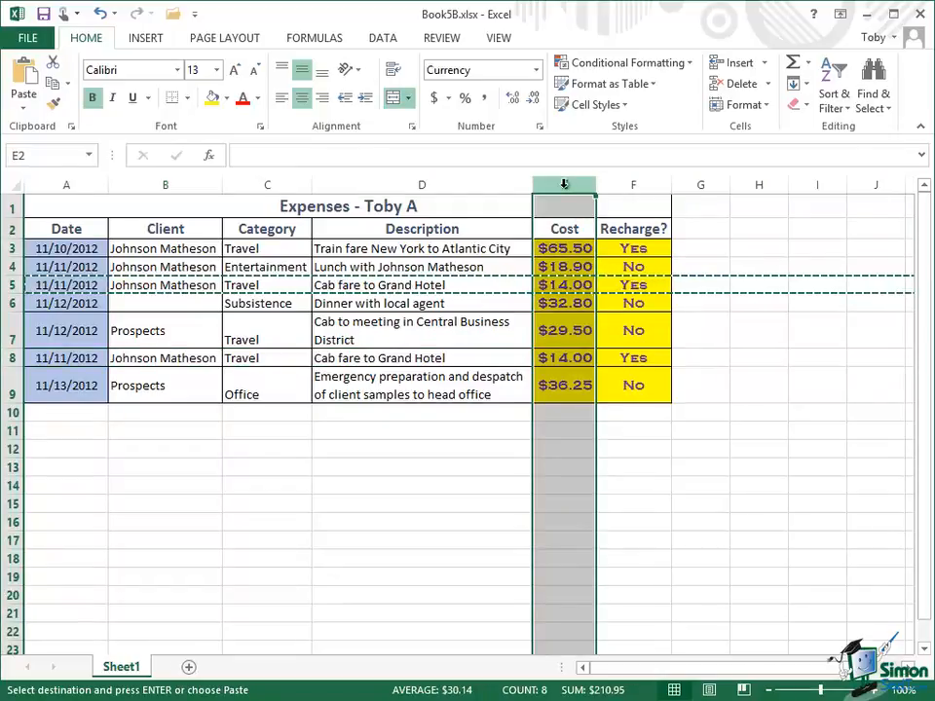
right_click(564, 183)
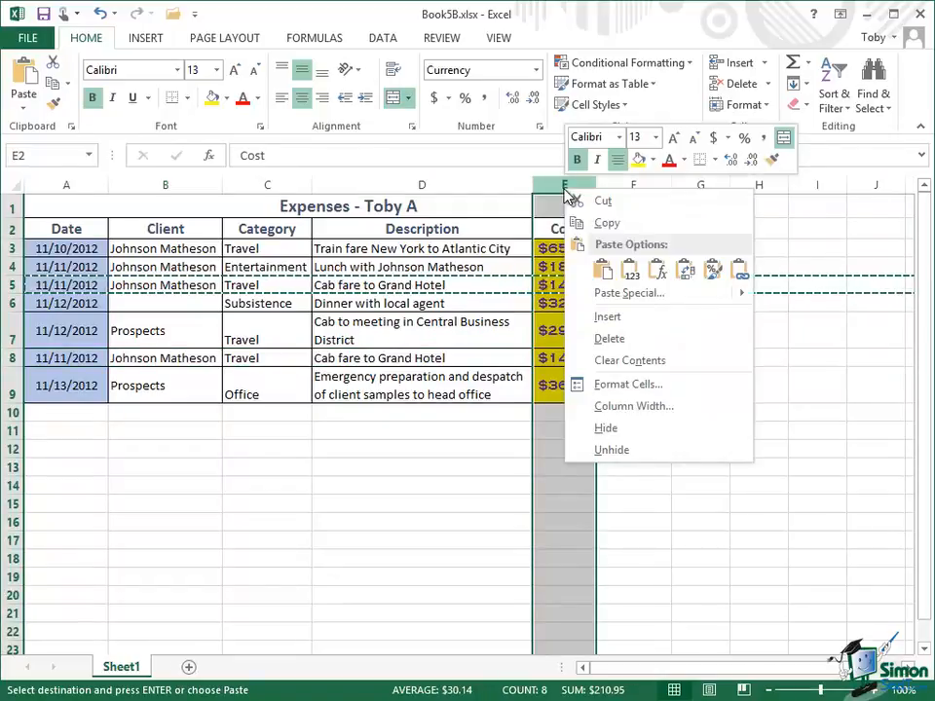
click(634, 224)
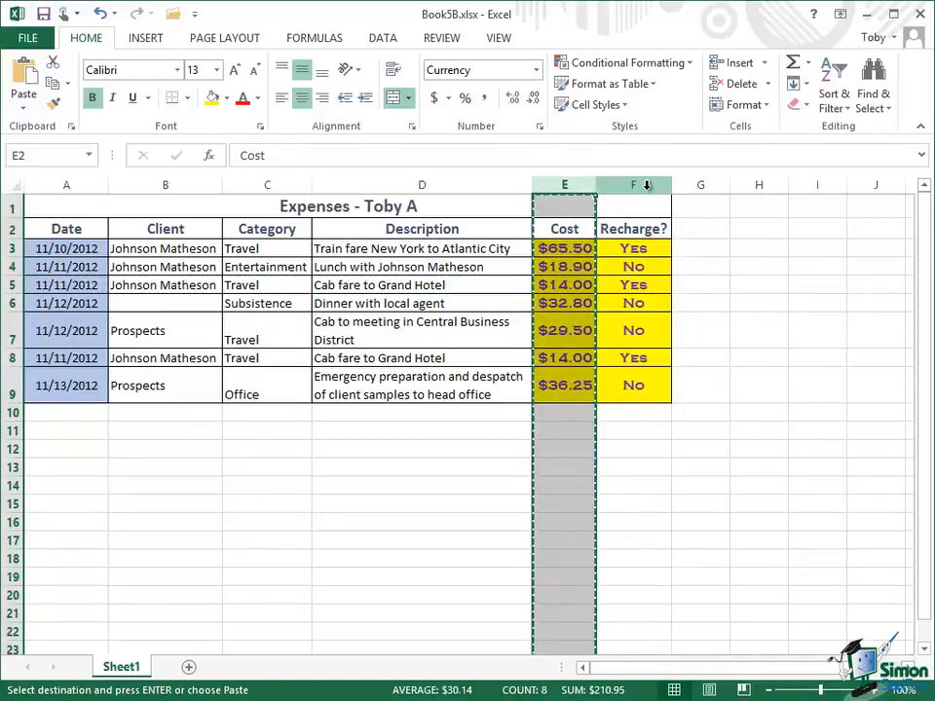
click(647, 185)
right_click(649, 196)
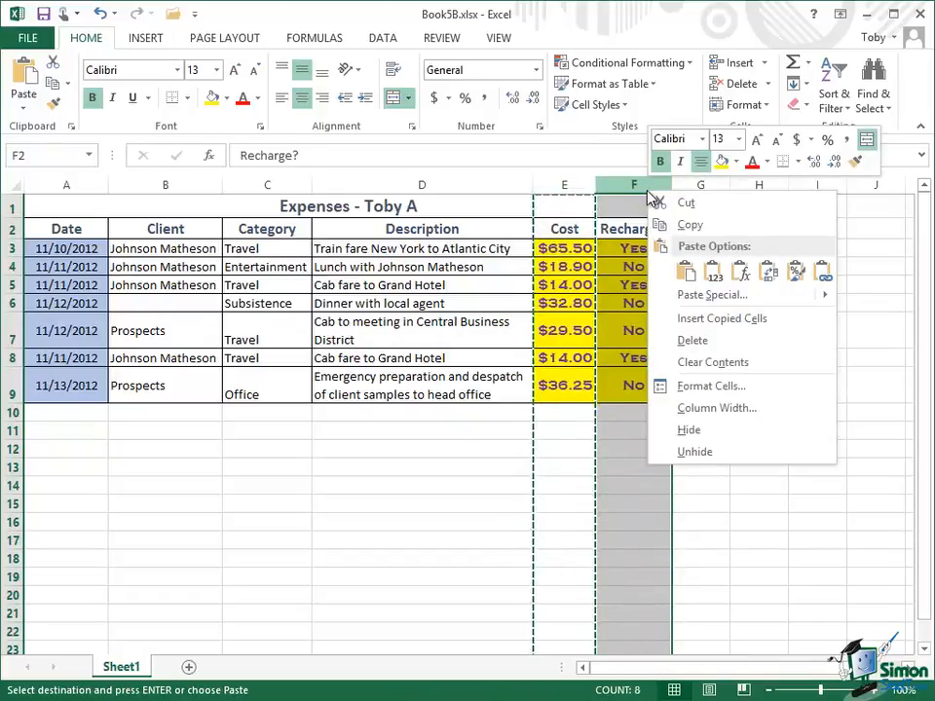
click(698, 320)
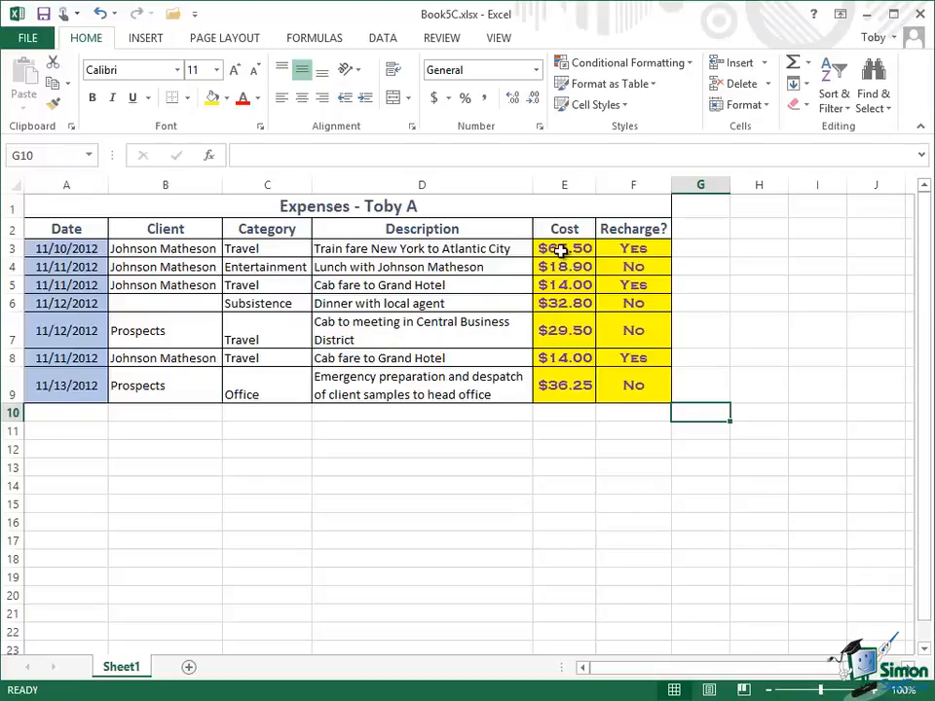
Step: Copy the Cost cells E3:E8 and open the Paste Special options for them
drag(561, 250, 558, 359)
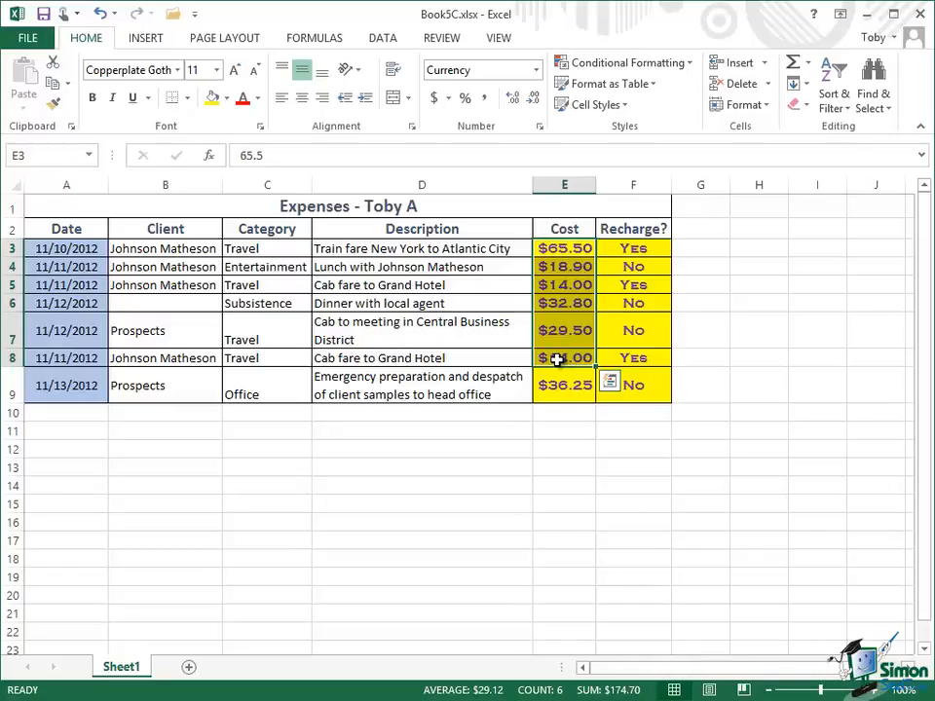
key(ctrl+c)
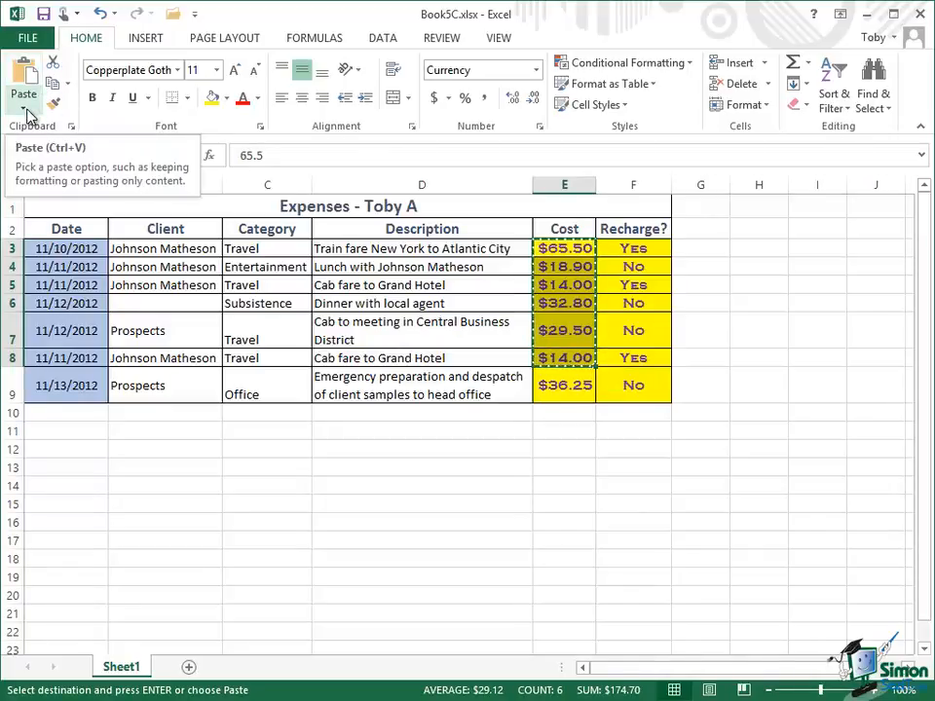
click(27, 114)
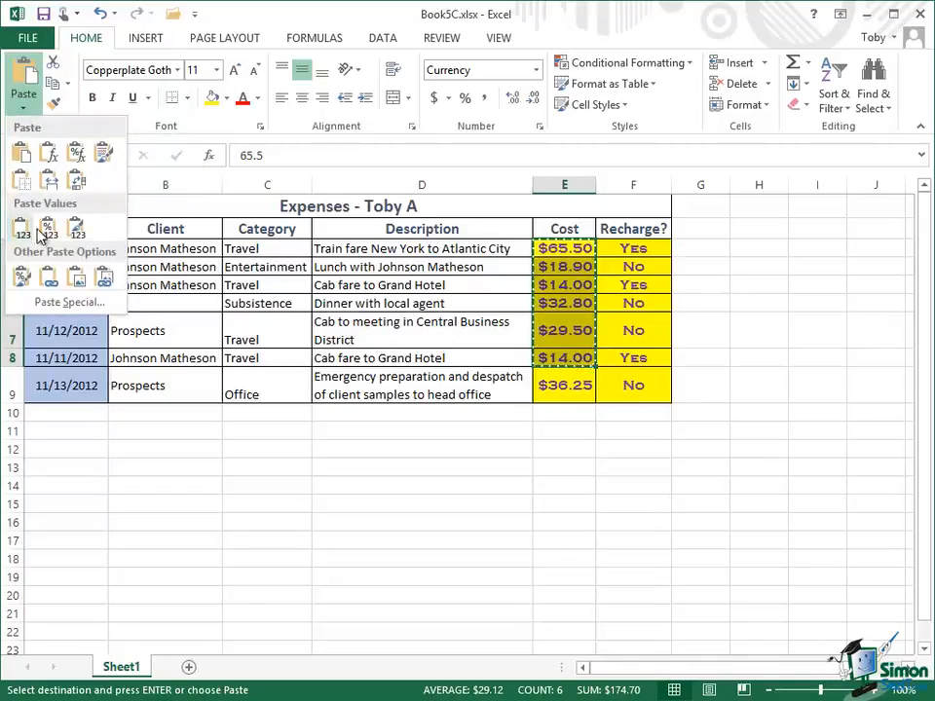
click(70, 303)
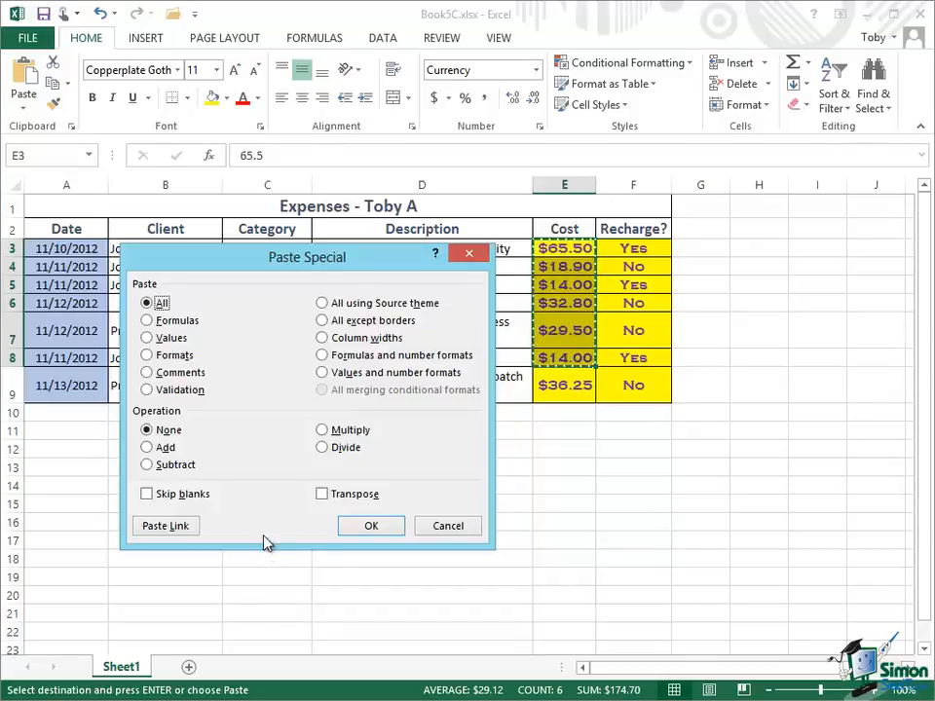
Step: Go through the Formulas, Values, Formats and Comments choices in Paste Special
click(147, 322)
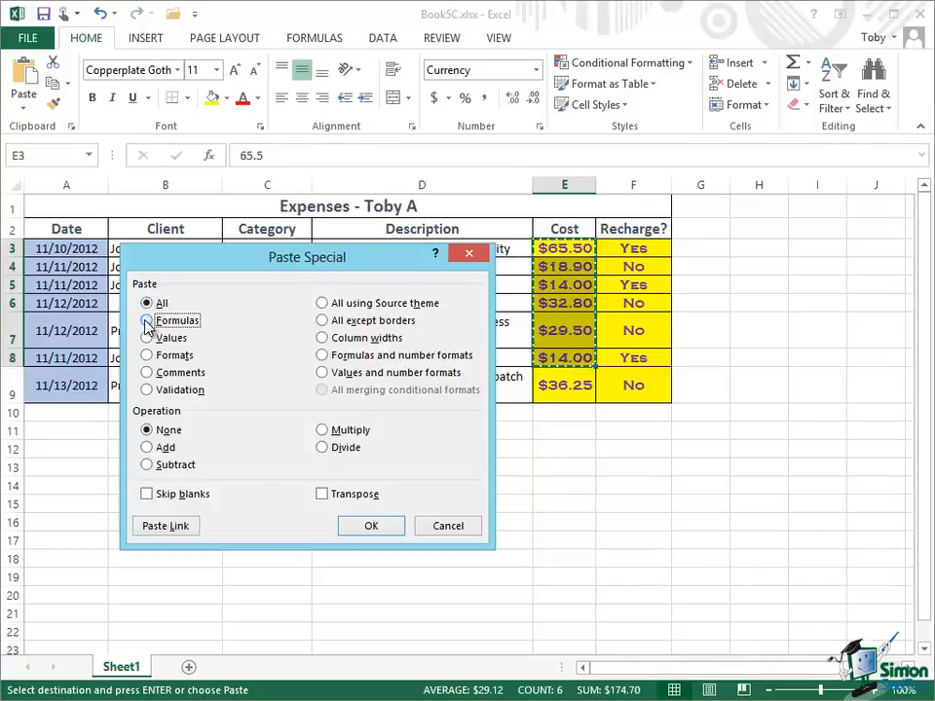
click(147, 339)
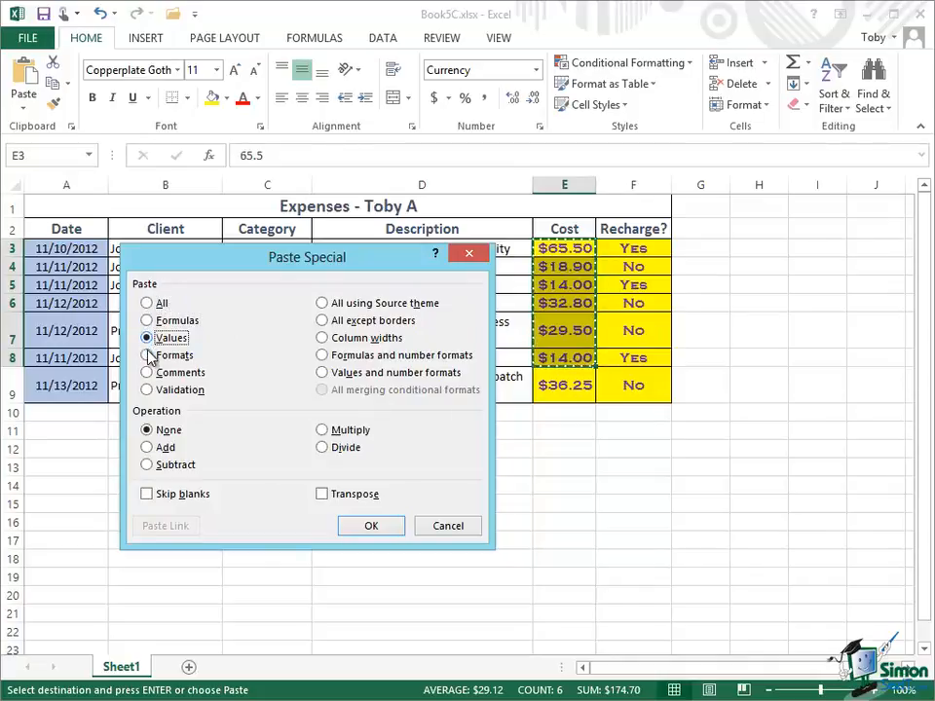
click(147, 355)
click(147, 373)
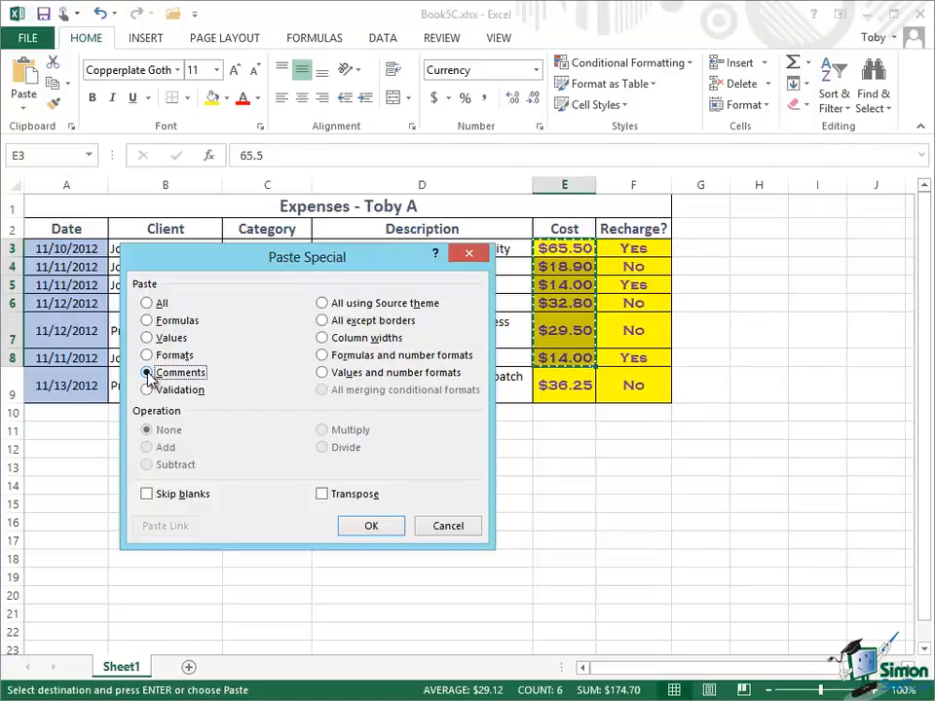